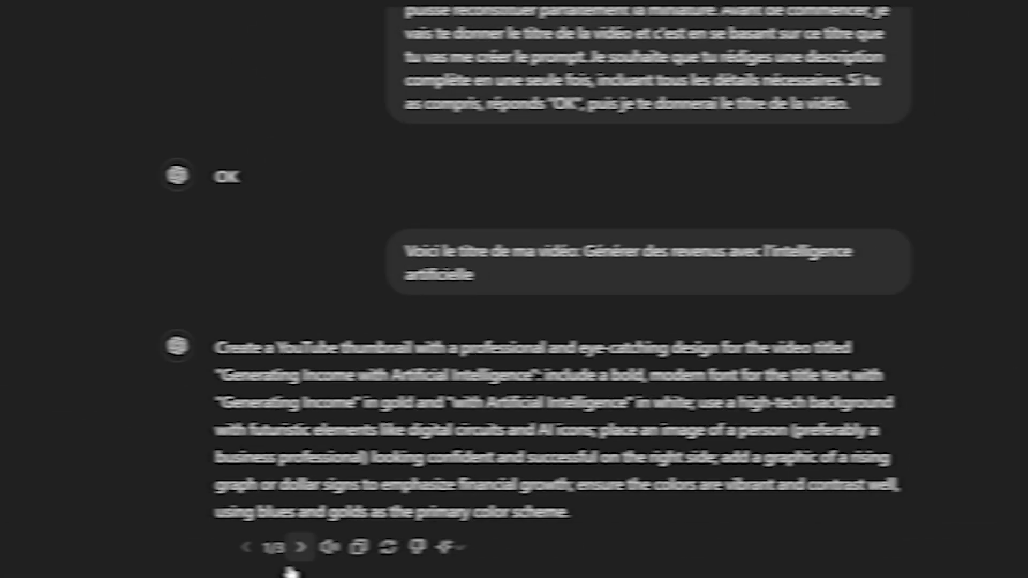
Compare the alternative versions of the generated English prompt for the video thumbnail.
click(280, 547)
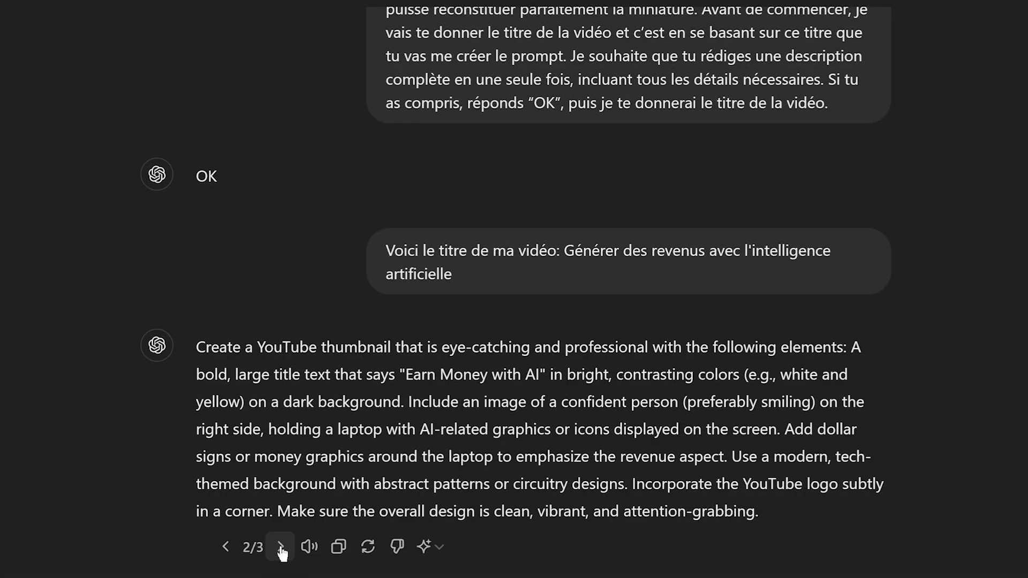
click(280, 547)
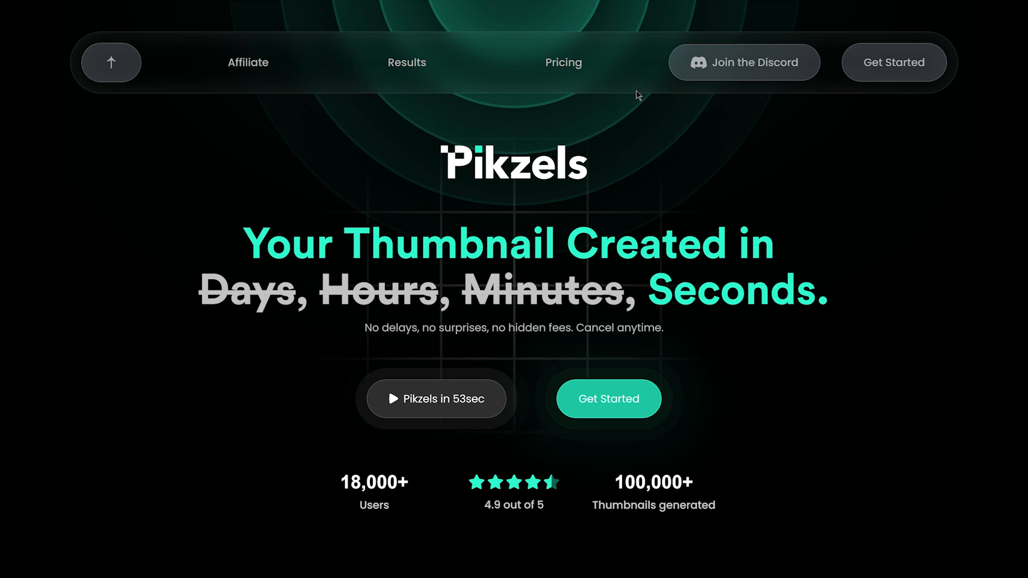
Join the Pikzels Discord server and open a direct message conversation with the Pikzels bot.
click(770, 71)
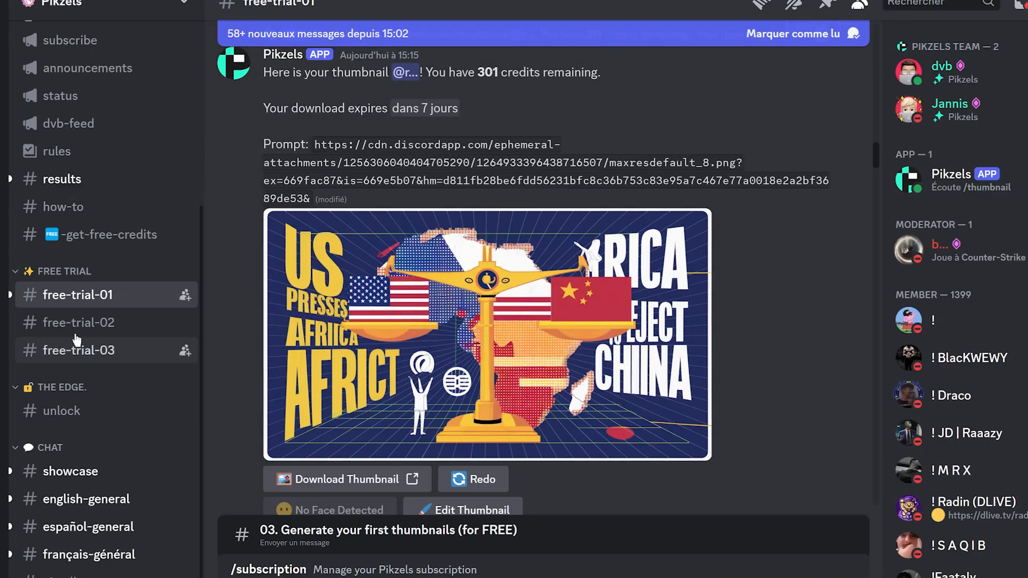
mouse_move(151, 307)
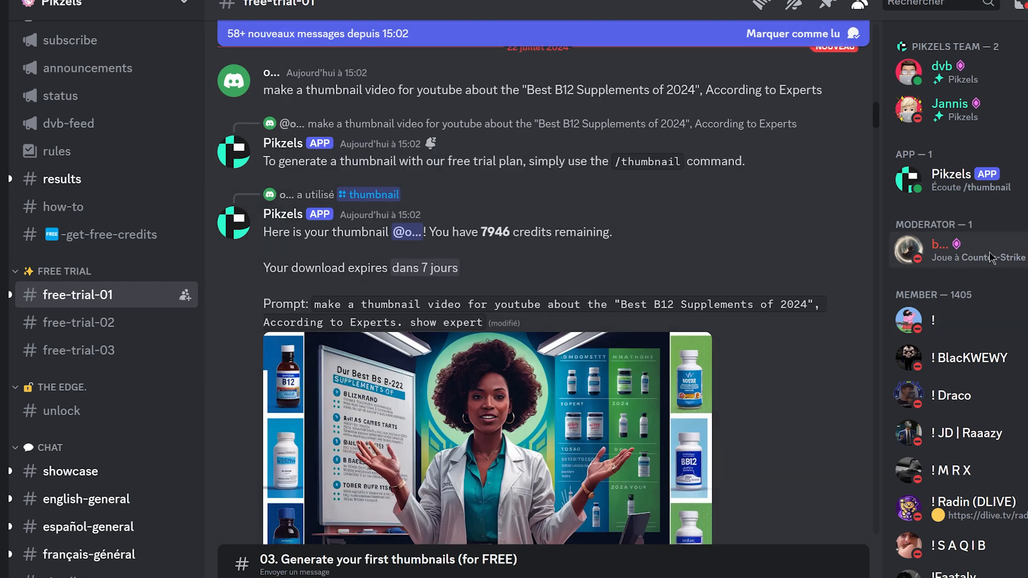
right_click(977, 189)
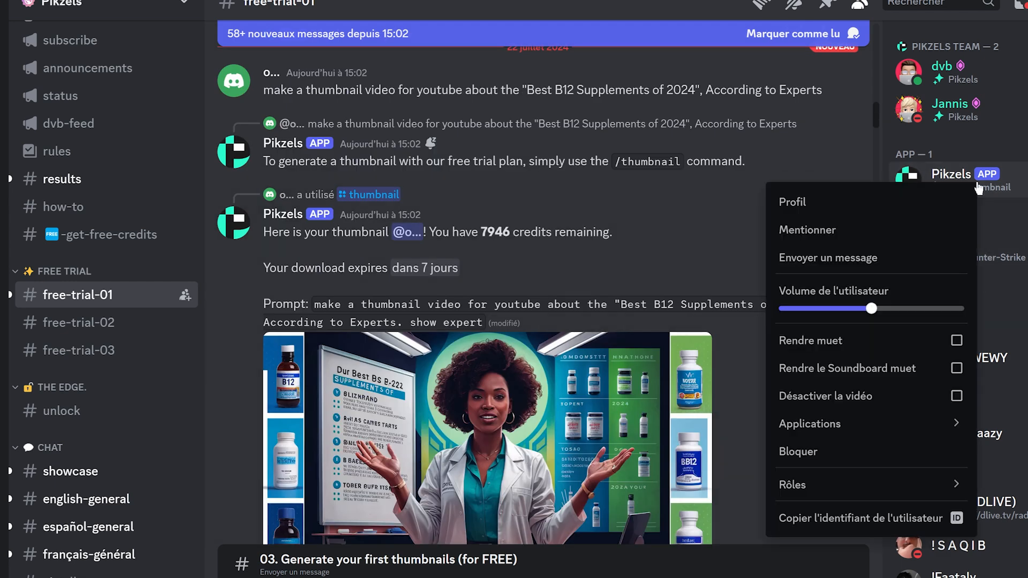
click(890, 266)
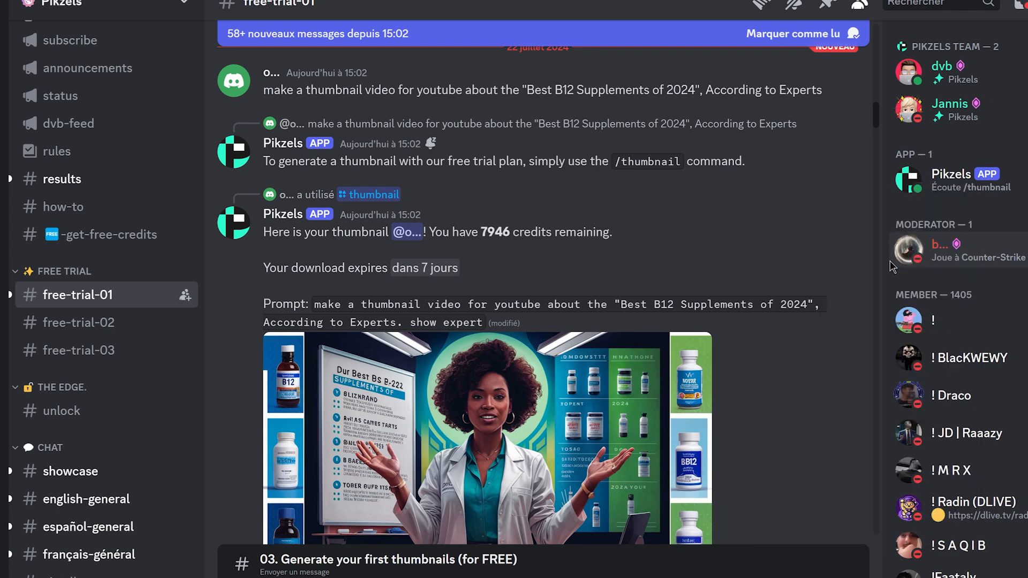
click(598, 328)
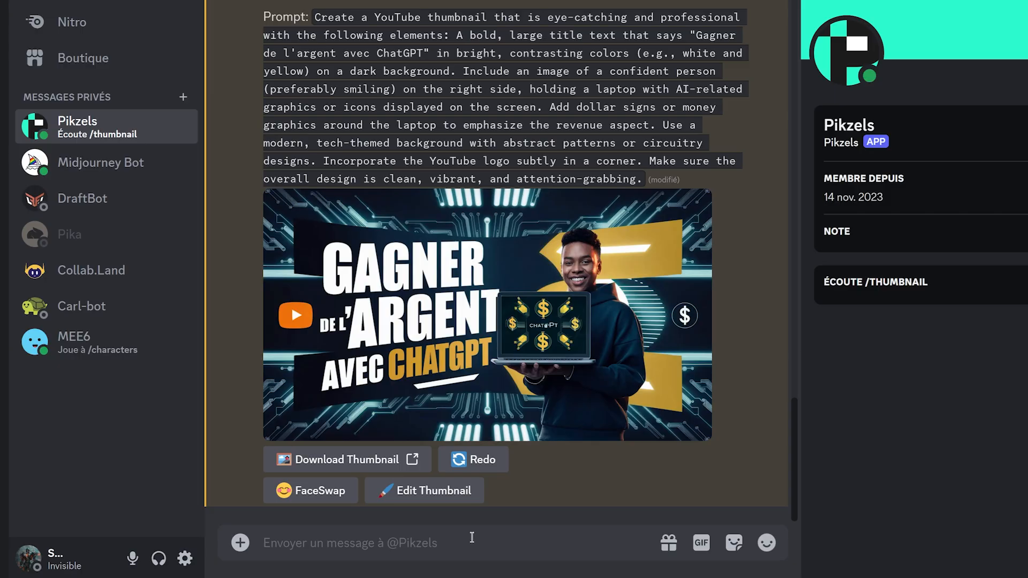
Send the Pikzels bot a /thumbnail command with the prompt for a vibrant thumbnail titled 'Generating Revenue with Artificial Intelligence' and headlined 'Générer des revenus avec l'IA!'.
text(/)
key(Return)
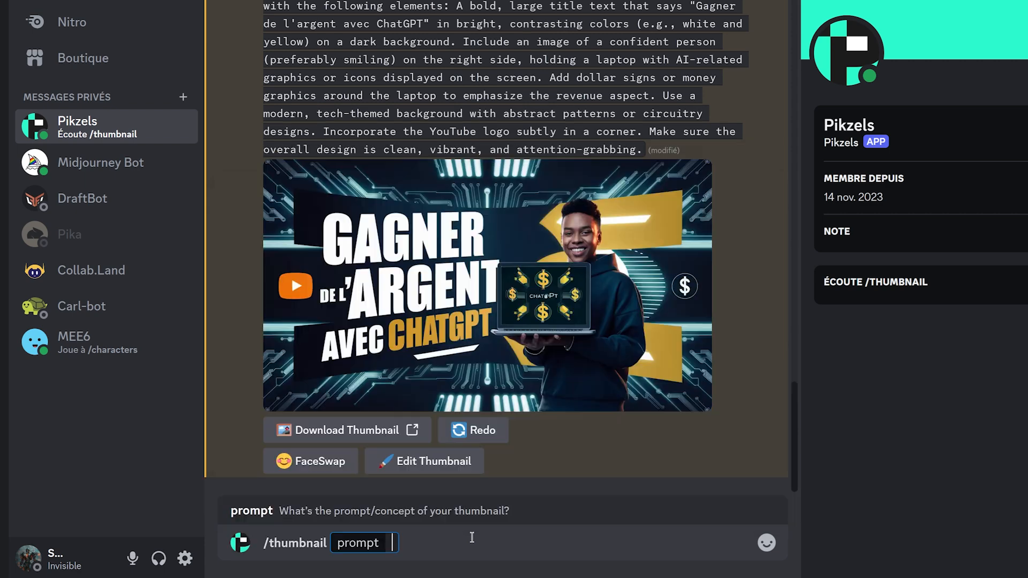
text("Create a vibrant and eye-catching YouTube thumbnail for a video titled 'Generating Revenue with Artificial Intelligence'. The thumbnail should feature a modern, high-tech aesthetic with a sleek, digital background. Include a large, bold headline at the top that reads 'Générer des revenus avec l'IA!' in striking, easy-to-read fonts with contrasting colors. Add an engaging visual of a robot or AI icon, such as a futuristic AI brain or circuit board, to emphasize the technology aspect. Incorporate a graphic representation of money or financial growth, like stacks of cash or upward trending graphs, to highlight the revenue aspect. Use bright, contrasting colors like neon blue and green to make the elements pop, and ensure the overall design is clean and professional with high visual impact.")
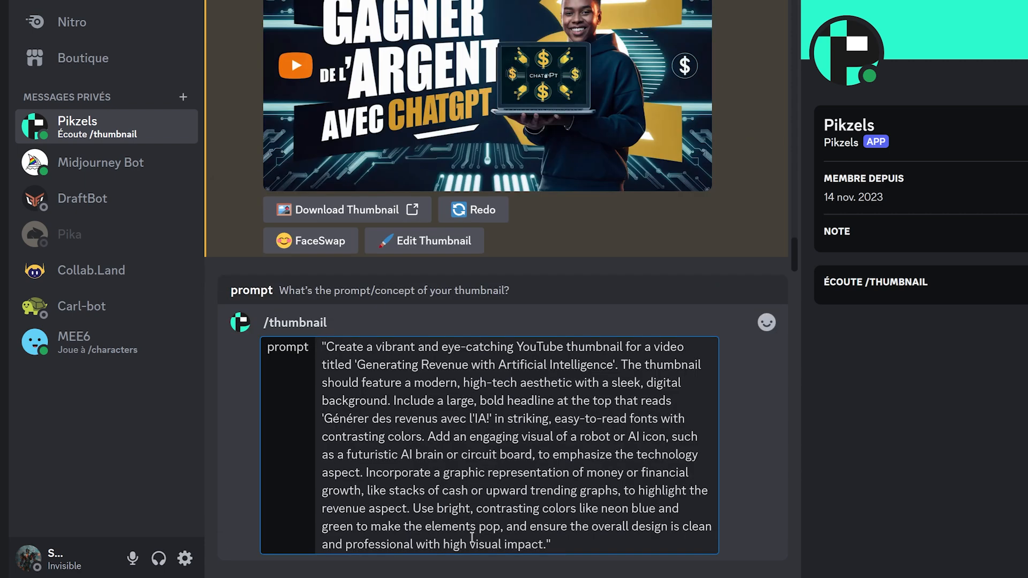
key(Return)
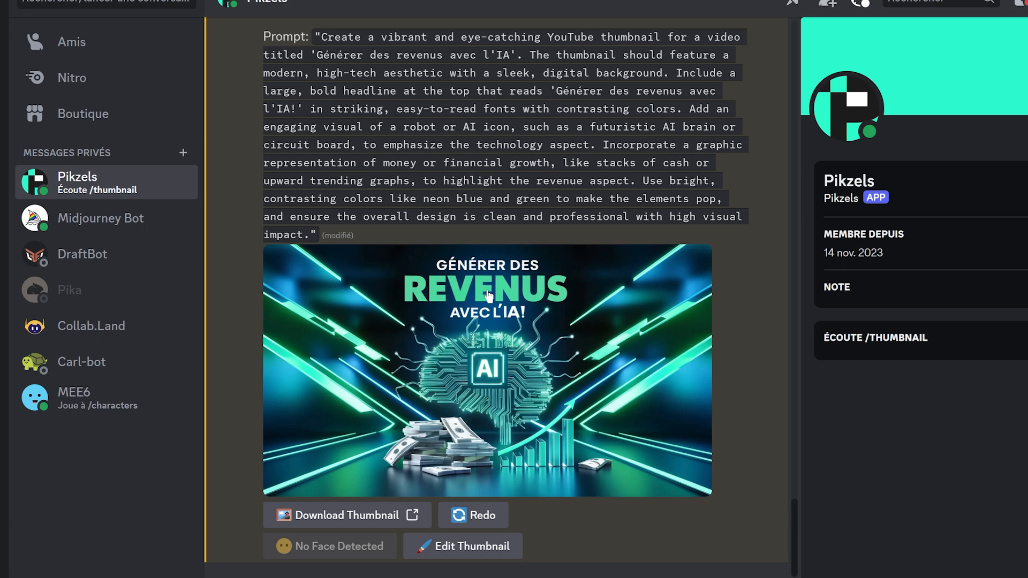
Enlarge the generated "Générer des revenus avec l'IA!" thumbnail and bring up its image-saving options.
right_click(488, 293)
click(452, 307)
click(483, 293)
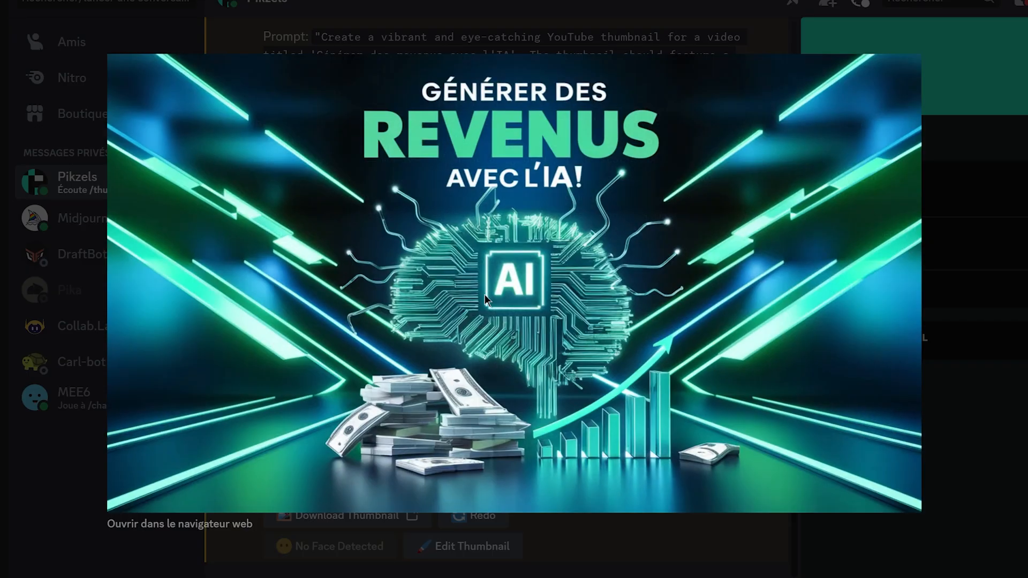
right_click(473, 240)
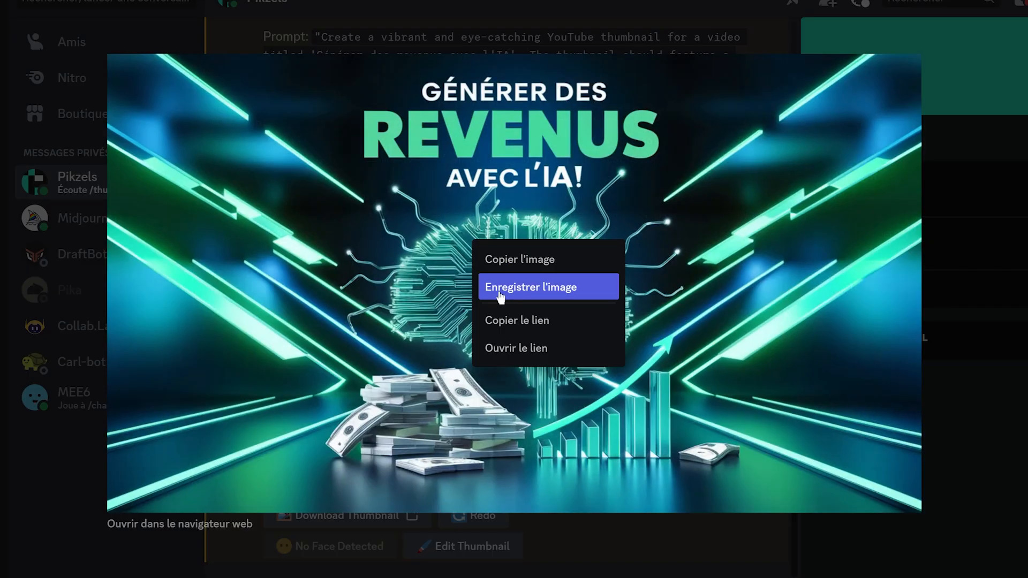
click(685, 296)
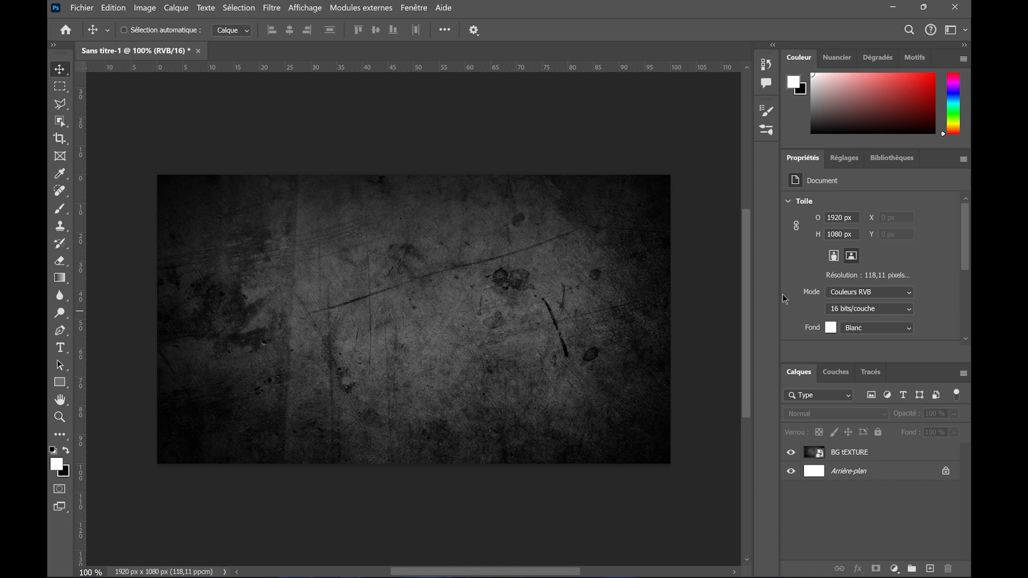
In Photoshop, add a Levels adjustment of 13, 1.46 and 207 above BG tEXTURE and clip it to that layer.
click(870, 453)
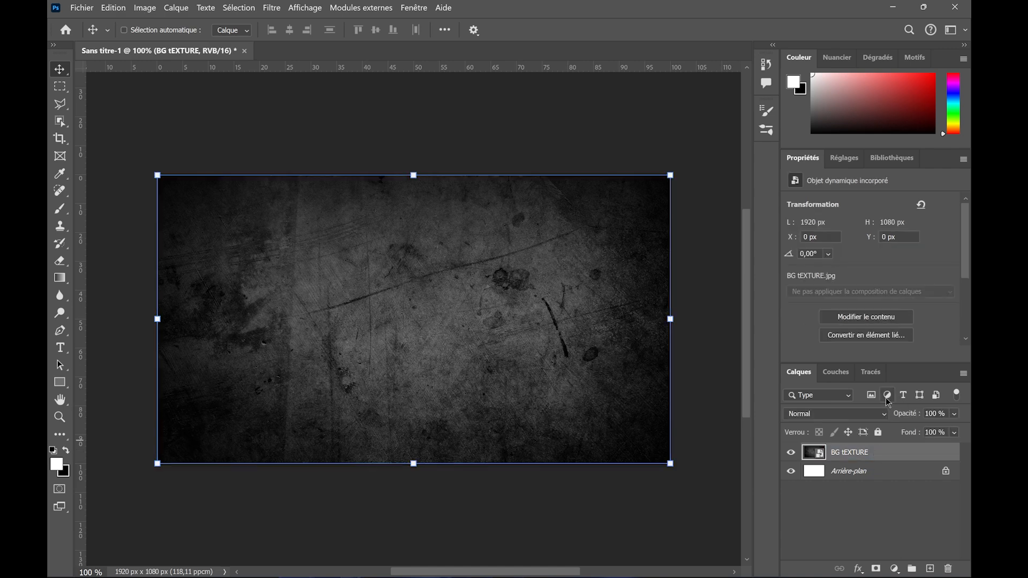
click(895, 567)
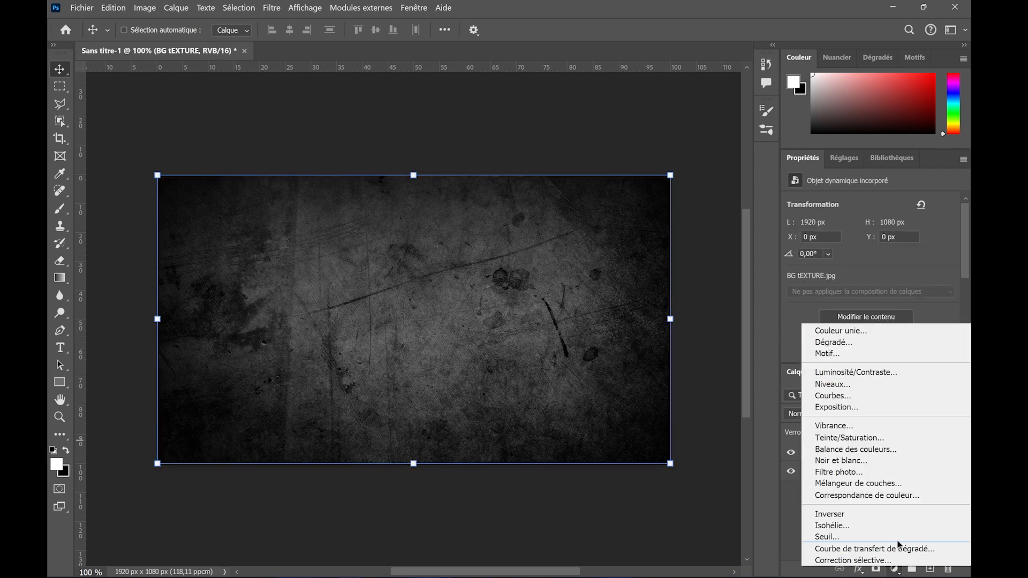
click(858, 386)
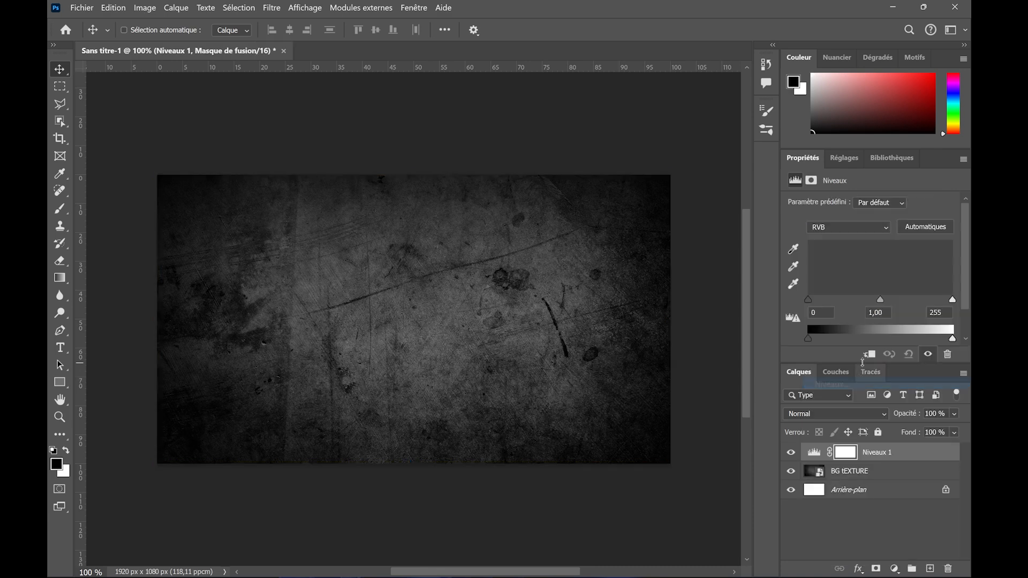
drag(881, 301, 818, 301)
drag(951, 301, 925, 301)
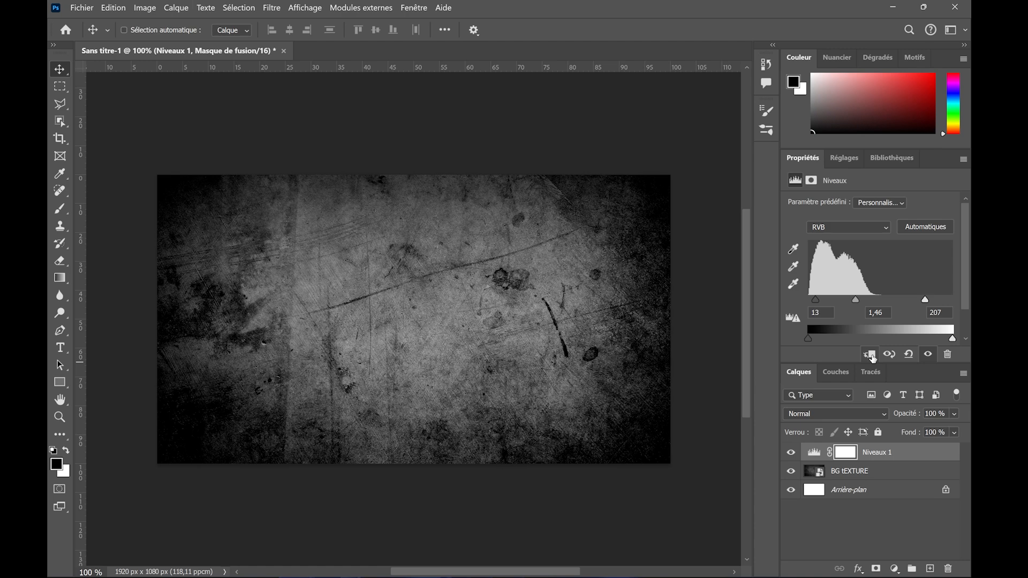
click(870, 355)
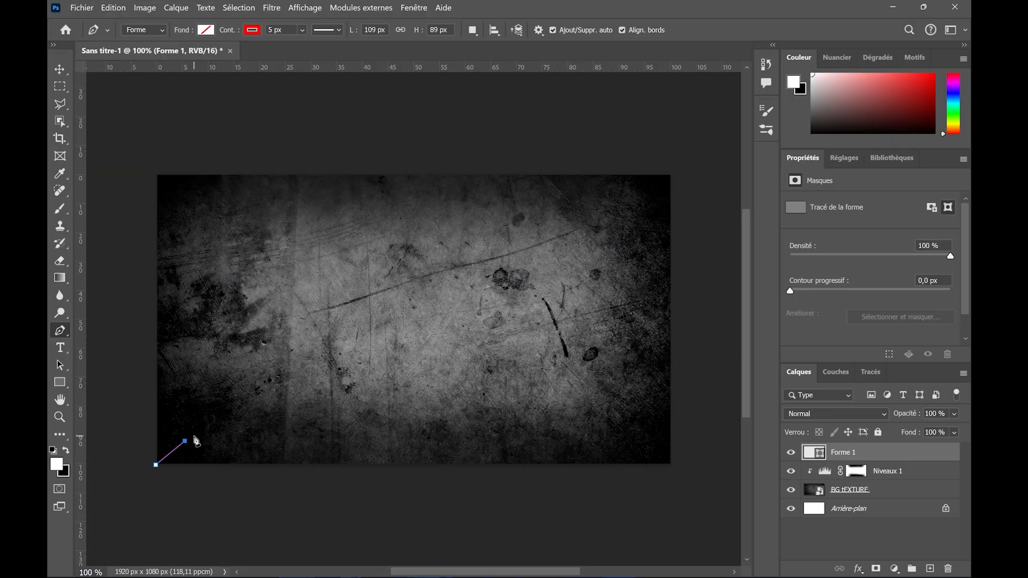
Draw a zigzag Pen line with a 5 px red stroke along the canvas's lower edge, about 1022 px wide and 137 px high.
click(230, 441)
click(254, 428)
click(277, 446)
click(295, 445)
click(358, 448)
click(379, 429)
click(426, 462)
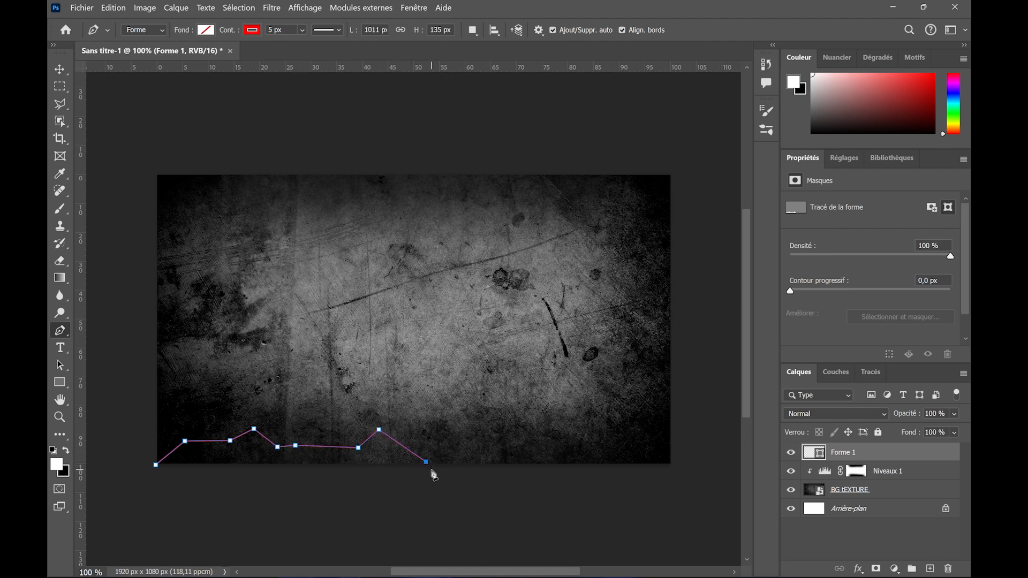
drag(426, 462, 428, 465)
click(872, 538)
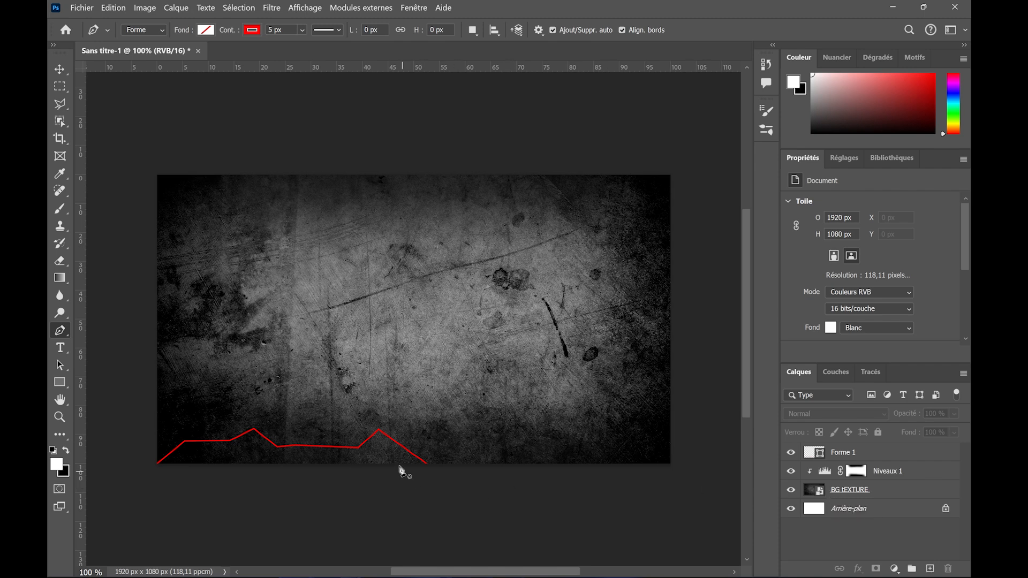
Try to apply a red fill to the zigzag line shape.
click(206, 31)
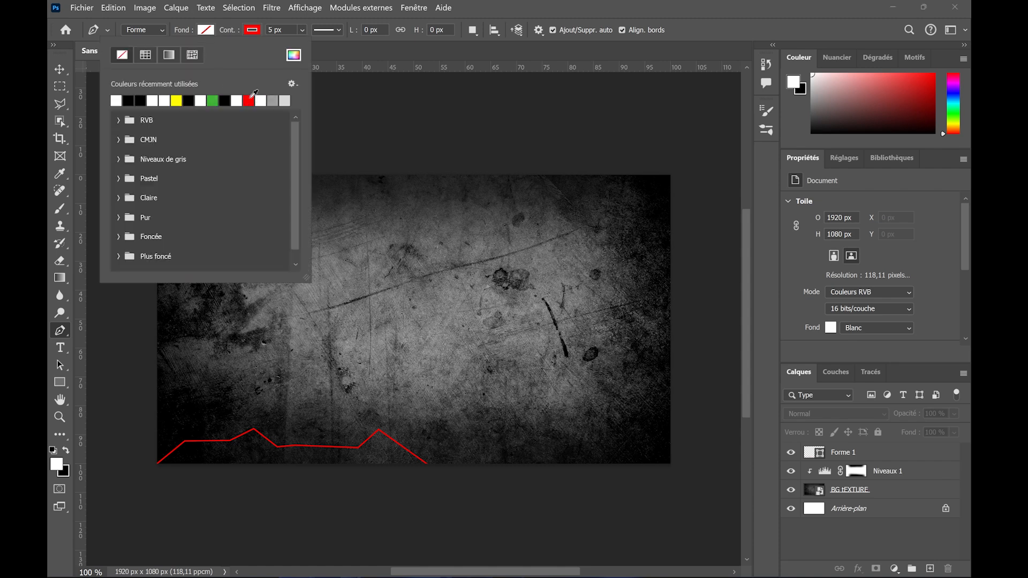
click(250, 100)
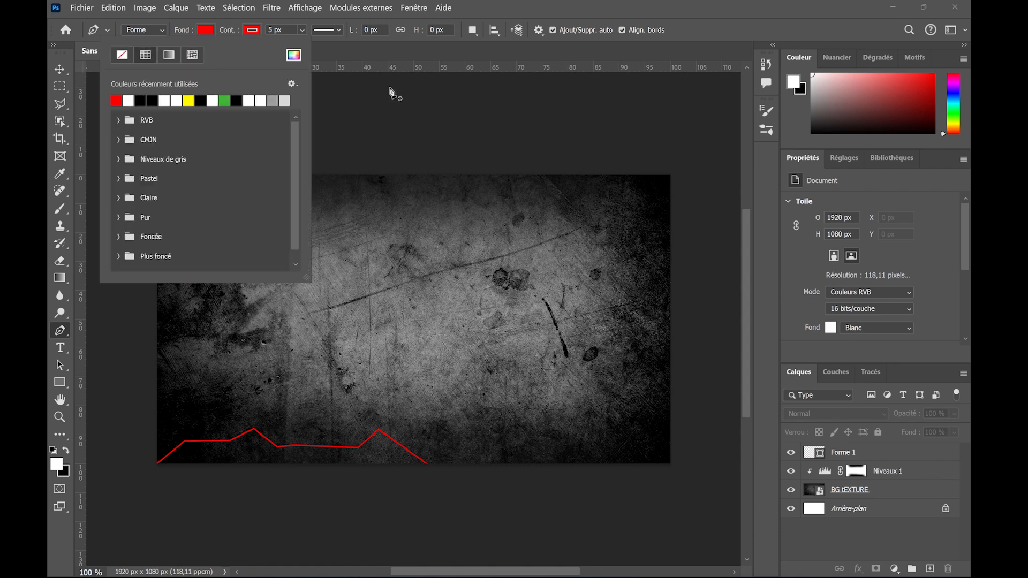
click(863, 546)
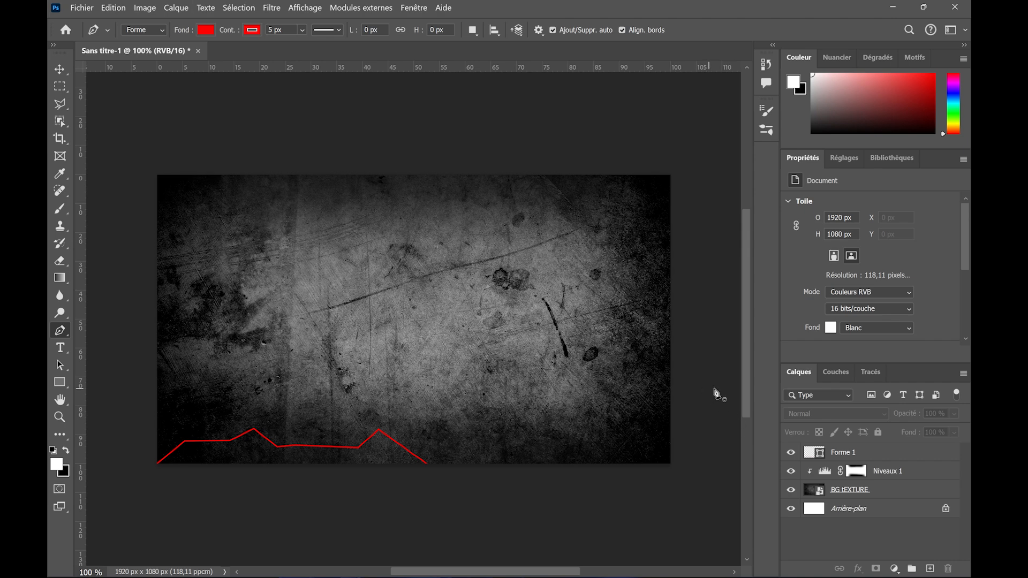
click(873, 454)
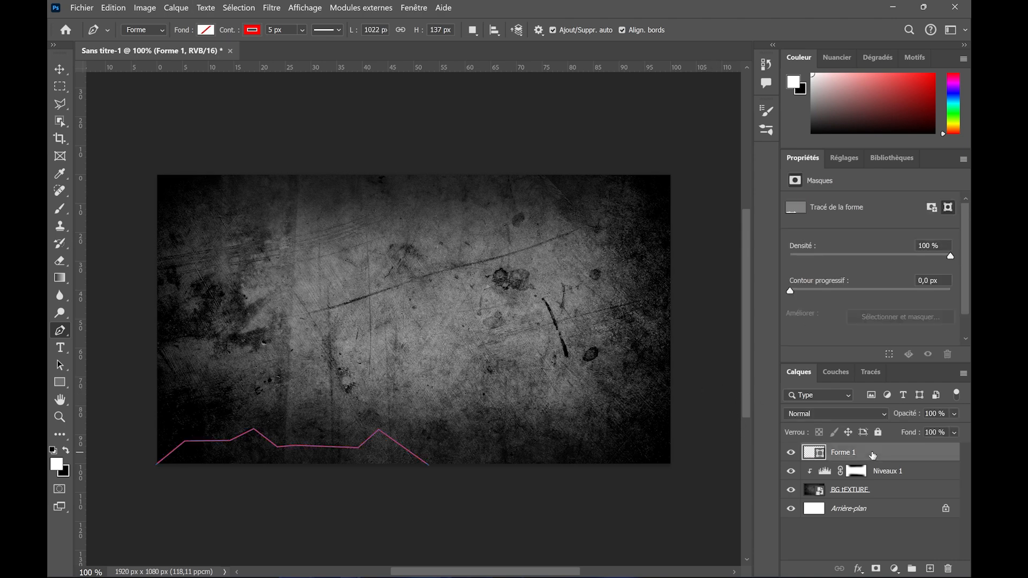
click(205, 29)
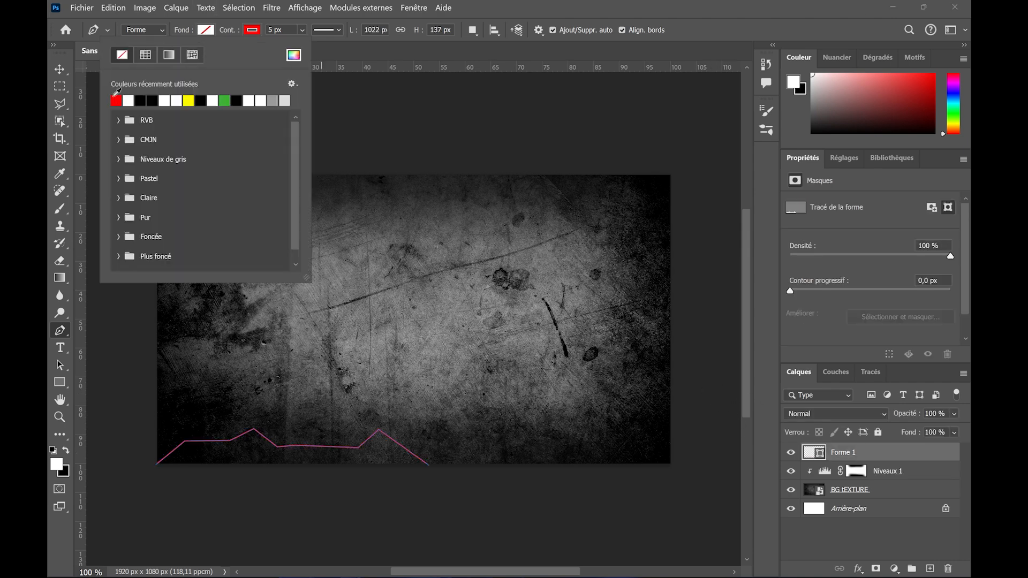
click(116, 99)
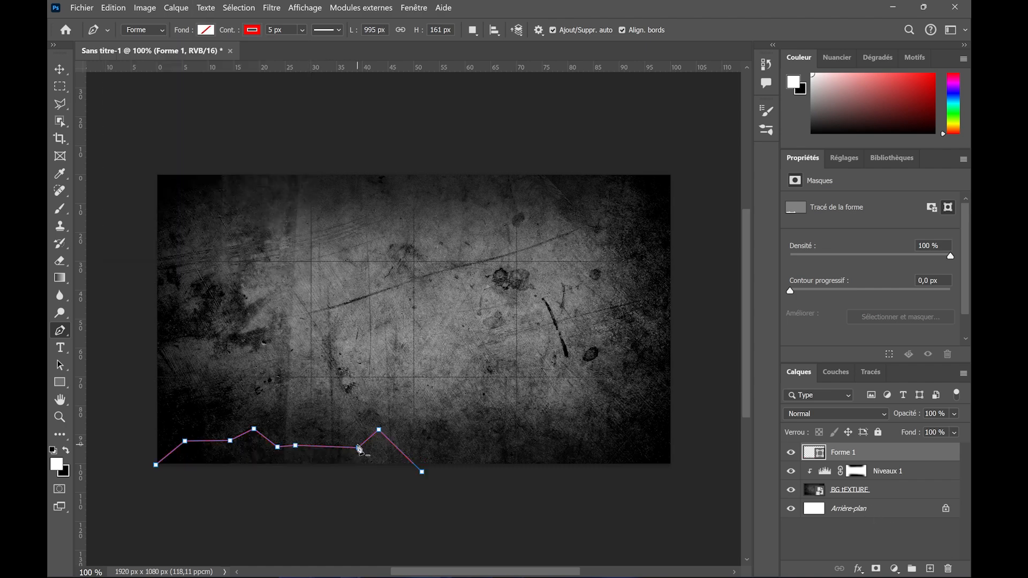
Move the anchor points of the red zigzag line to give it more uneven peaks and dips.
drag(294, 445, 347, 454)
ctrl+click(230, 442)
mouse_move(230, 442)
mouse_down()
mouse_move(227, 451)
mouse_move(195, 434)
mouse_move(228, 452)
mouse_up()
ctrl+click(233, 443)
drag(379, 429, 398, 432)
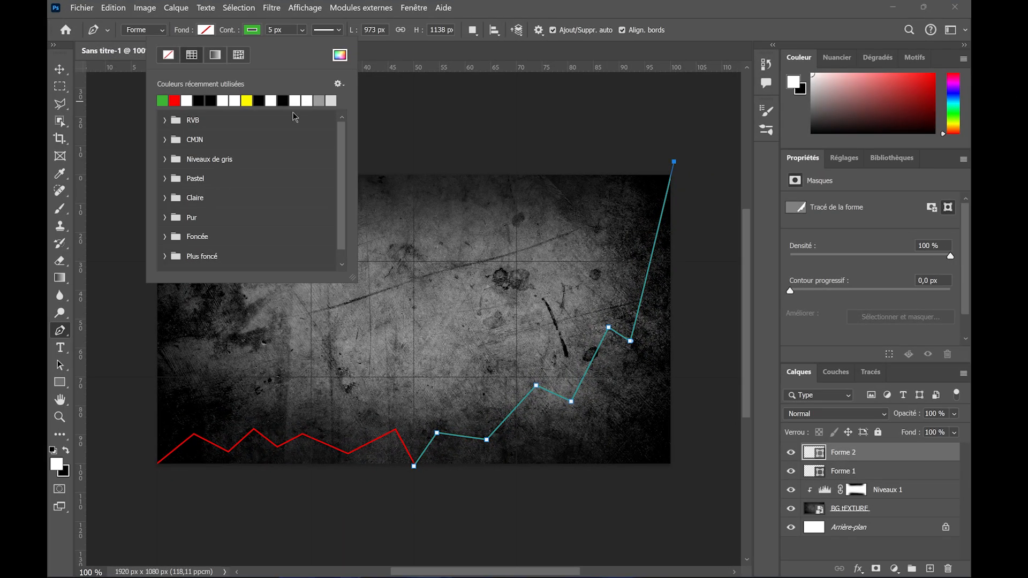
Rename the green line's layer "Ligne Verte" and the red line's layer "Ligne Rouge".
click(844, 552)
click(838, 552)
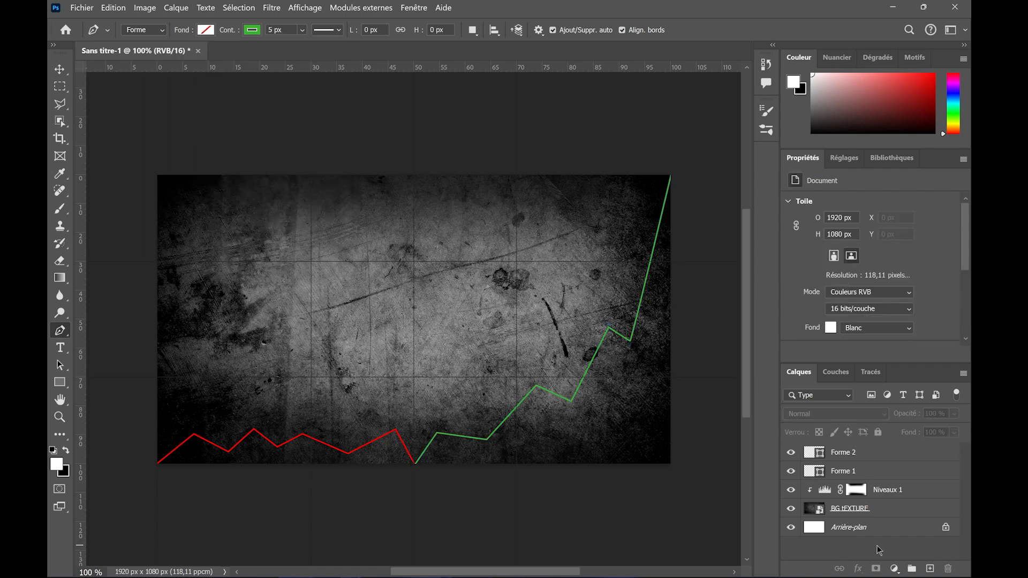
double_click(843, 453)
text(Ligne Verte)
key(Return)
double_click(843, 471)
text(L)
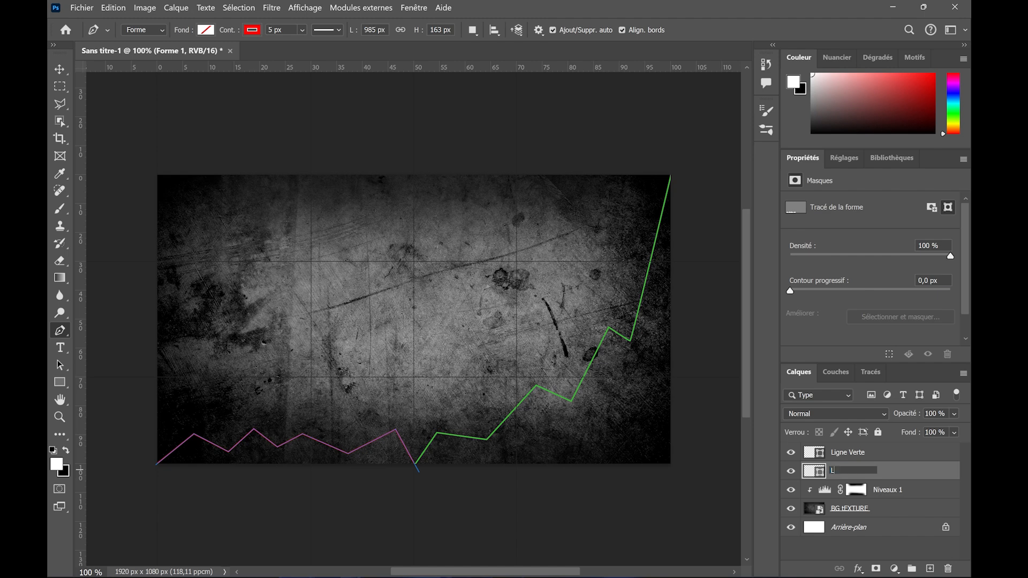
text(igne Rouge)
click(886, 554)
Add a green Outer Glow to the Ligne Verte layer with 100% opacity, 7% spread and a size of 43 px.
double_click(895, 450)
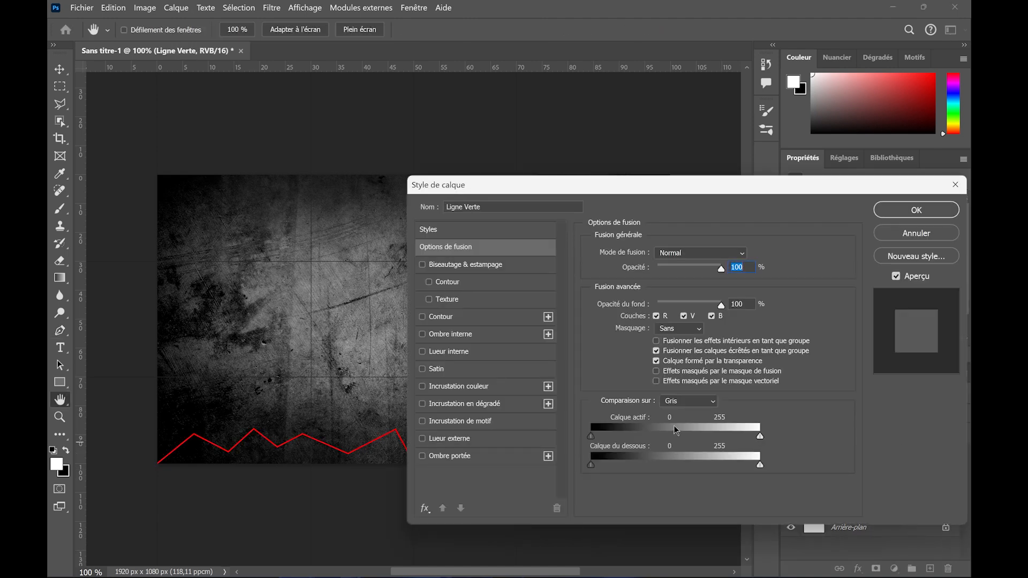
click(474, 442)
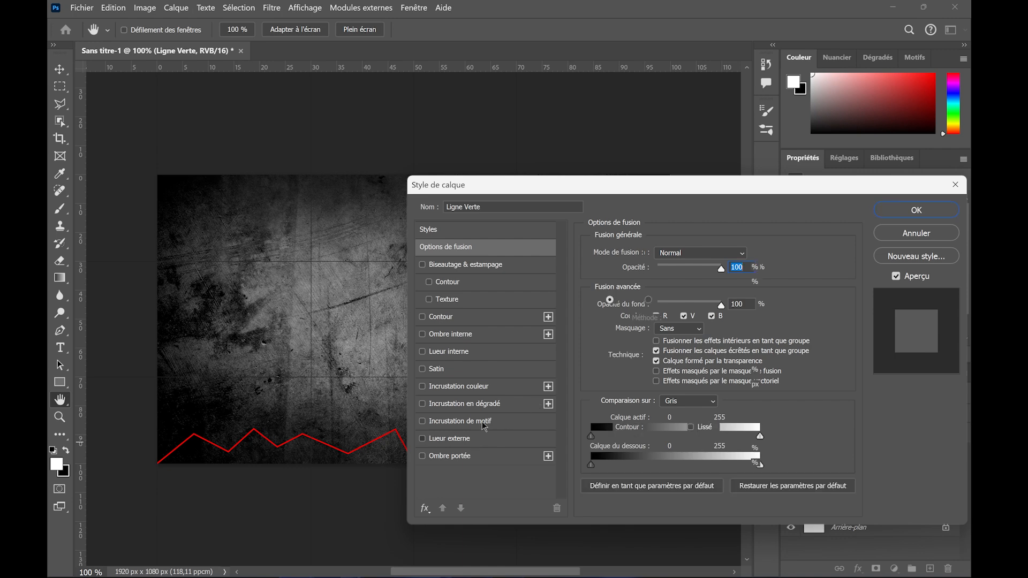
drag(611, 195, 873, 216)
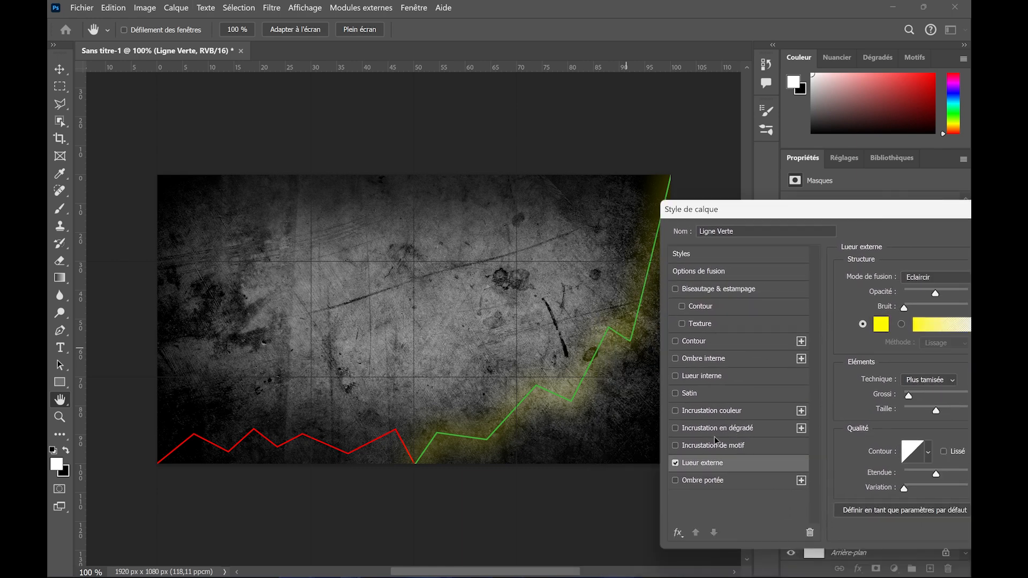
click(883, 324)
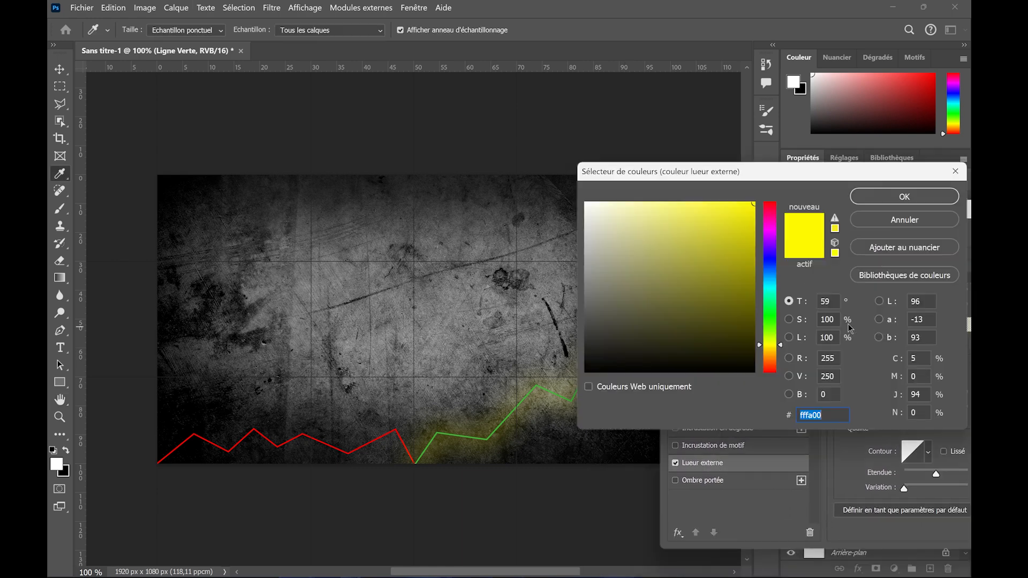
click(541, 381)
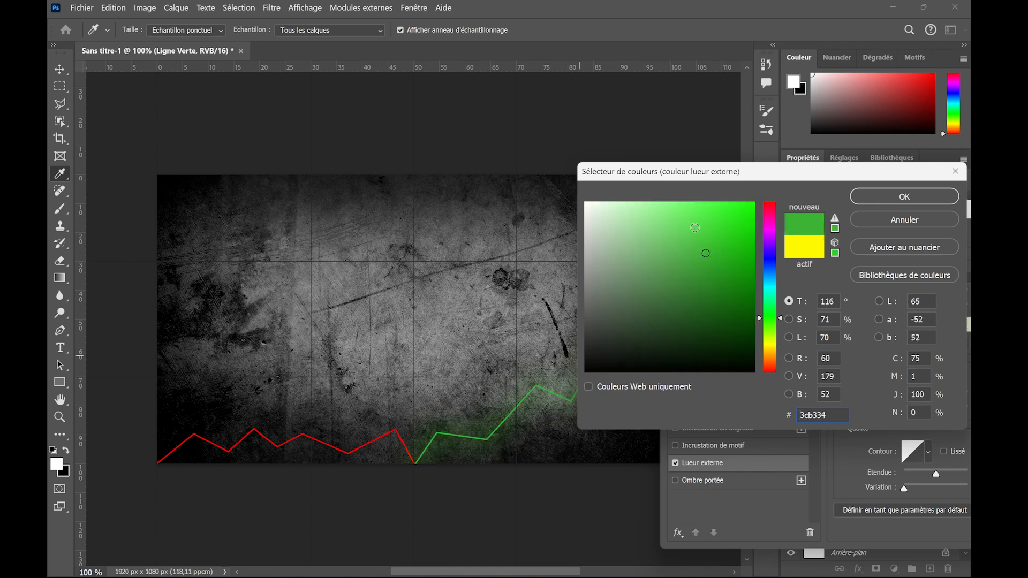
key(Return)
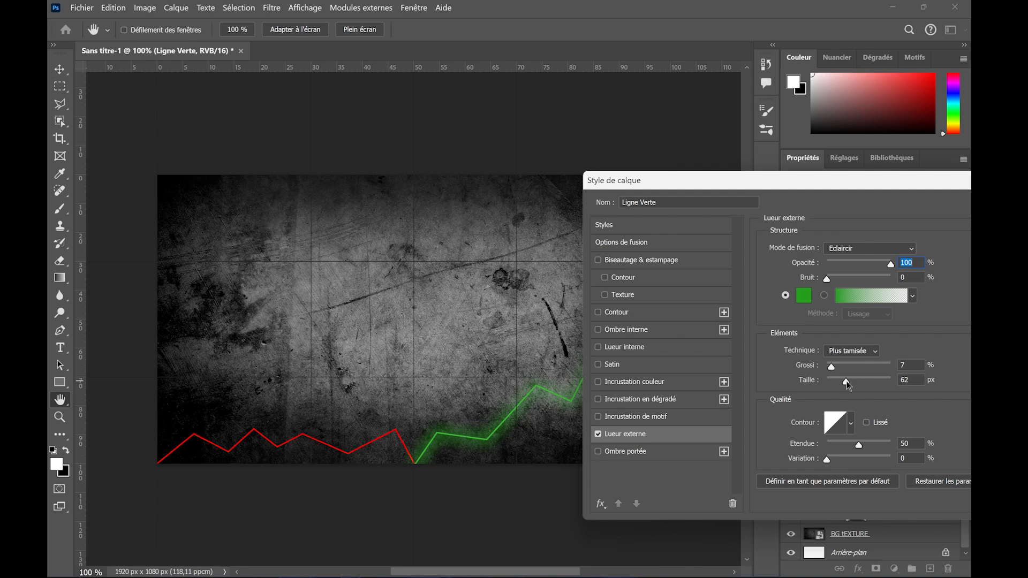
drag(844, 381, 842, 381)
key(Return)
Copy the layer style of Ligne Verte and paste it onto the Ligne Rouge layer.
right_click(840, 471)
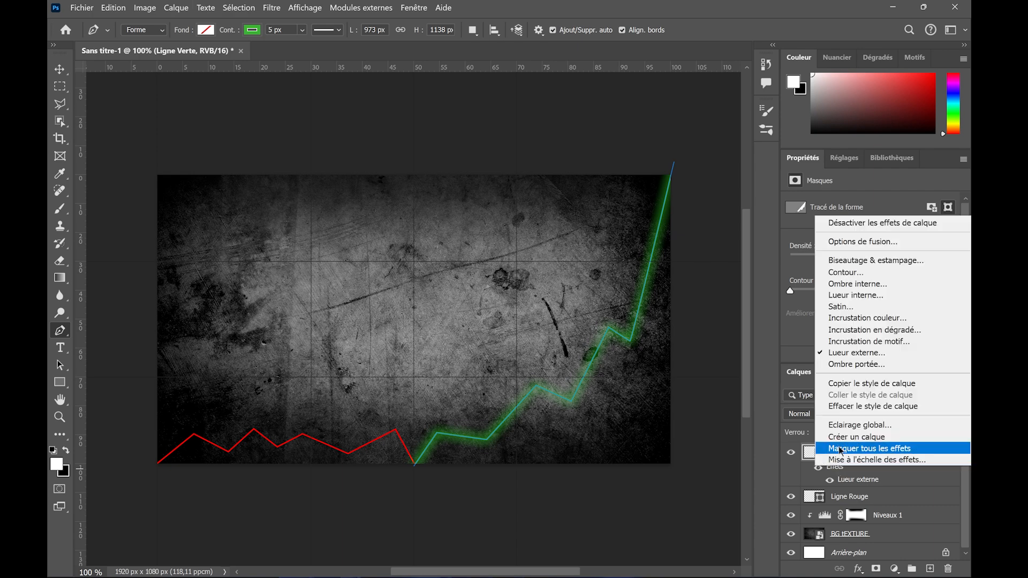
click(875, 384)
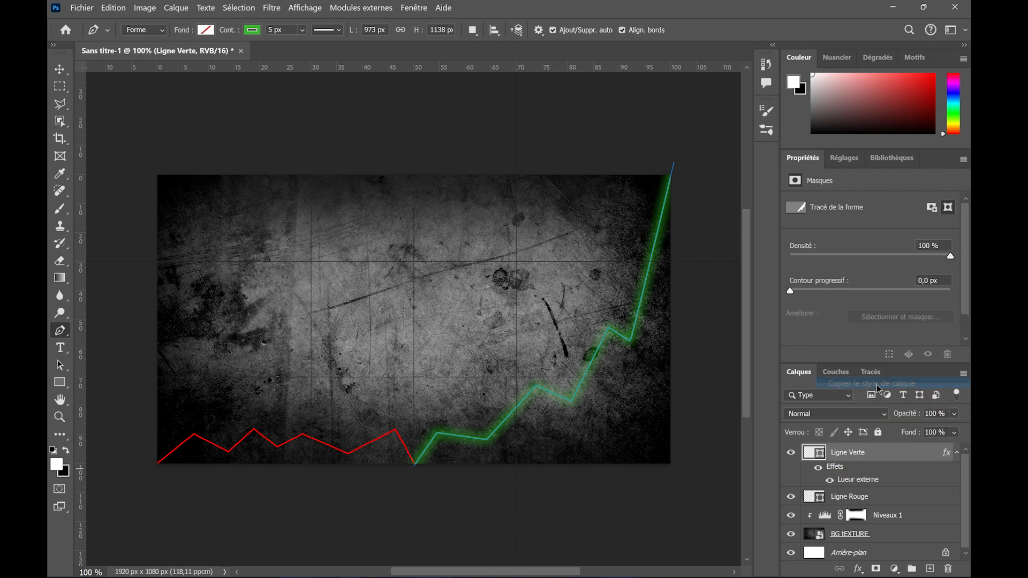
click(880, 498)
right_click(894, 500)
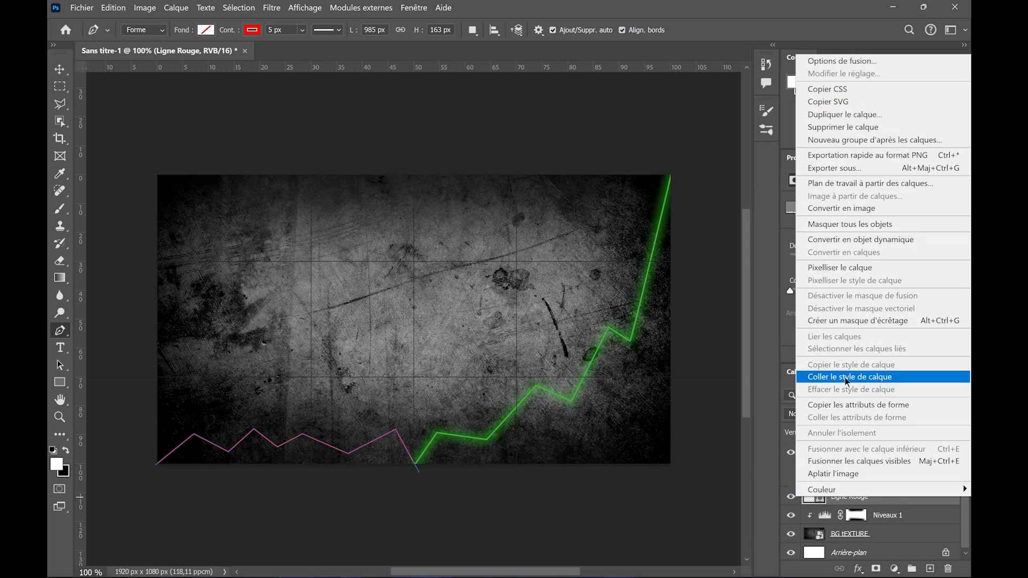
click(864, 381)
Change the Outer Glow color of the Ligne Rouge layer to red fe0000.
double_click(860, 434)
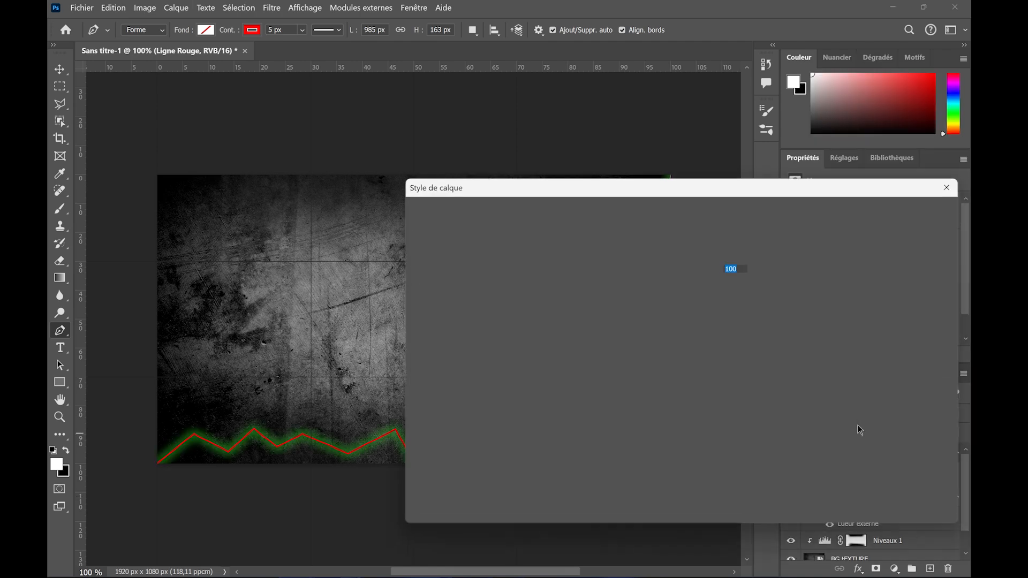
click(461, 440)
click(620, 301)
text(fe0000)
click(904, 199)
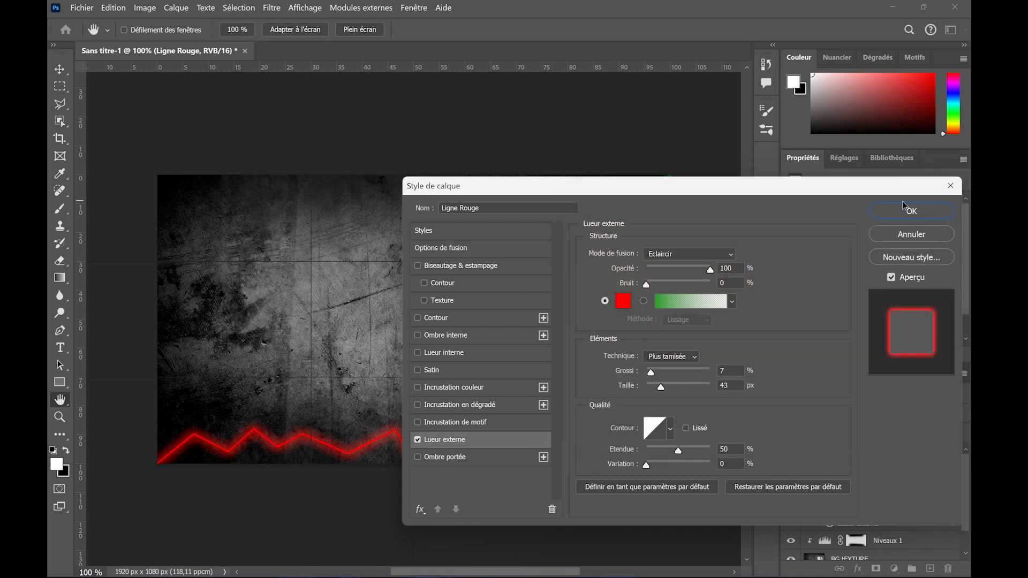
click(910, 212)
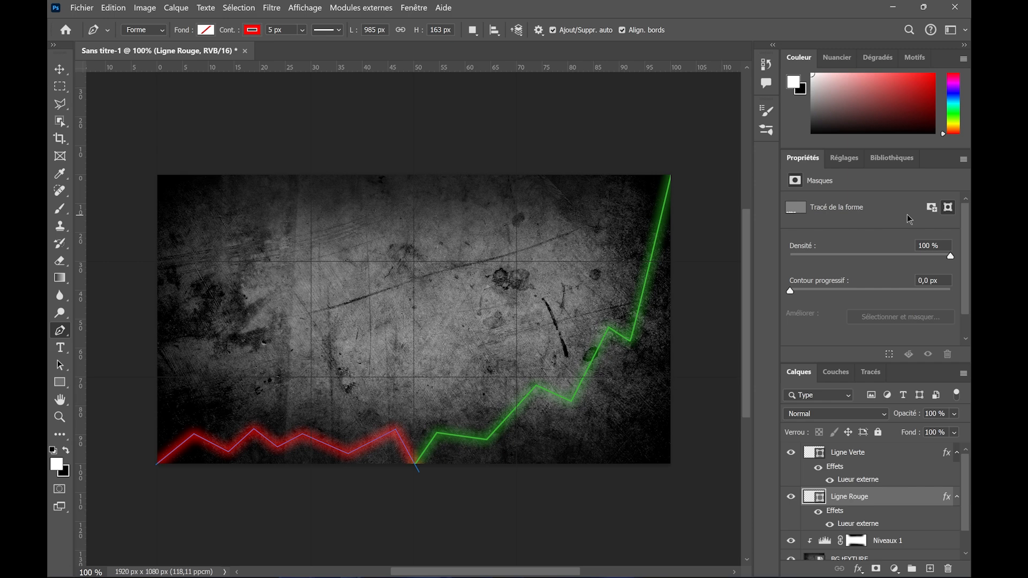
Fill the Fond copy of the green line with the line's green and close its path just outside the canvas's right and lower edges.
click(207, 32)
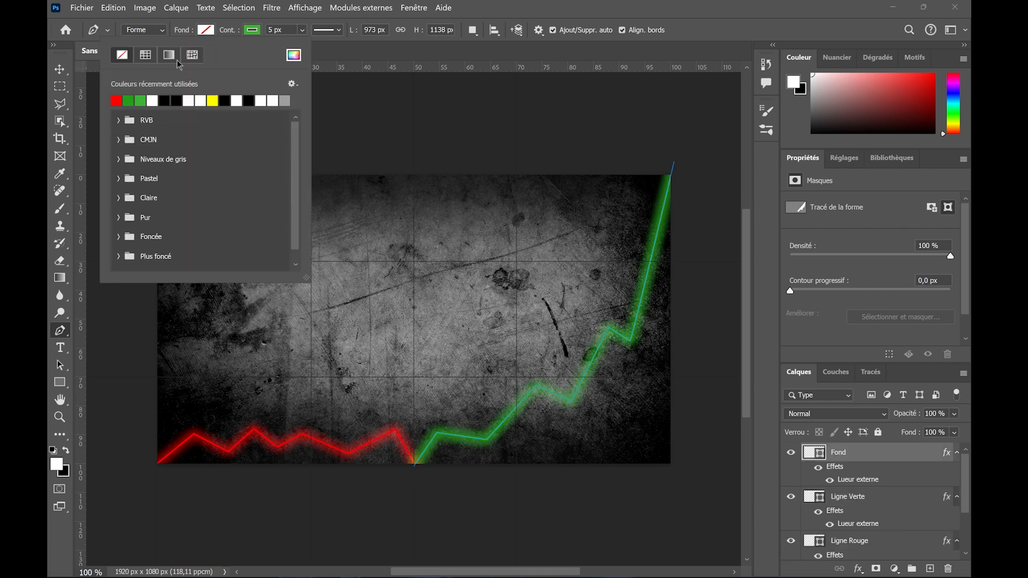
click(142, 98)
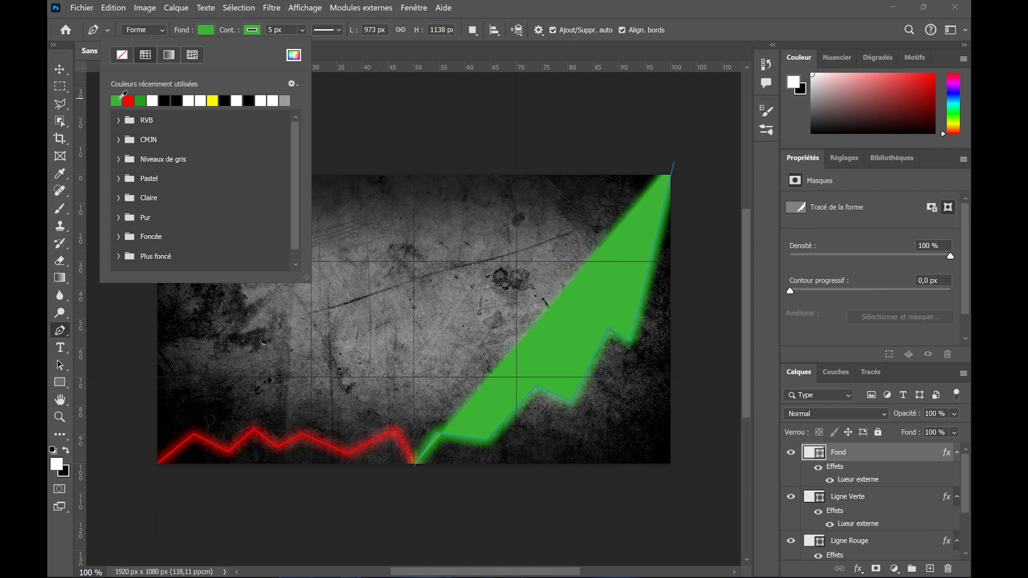
key(Return)
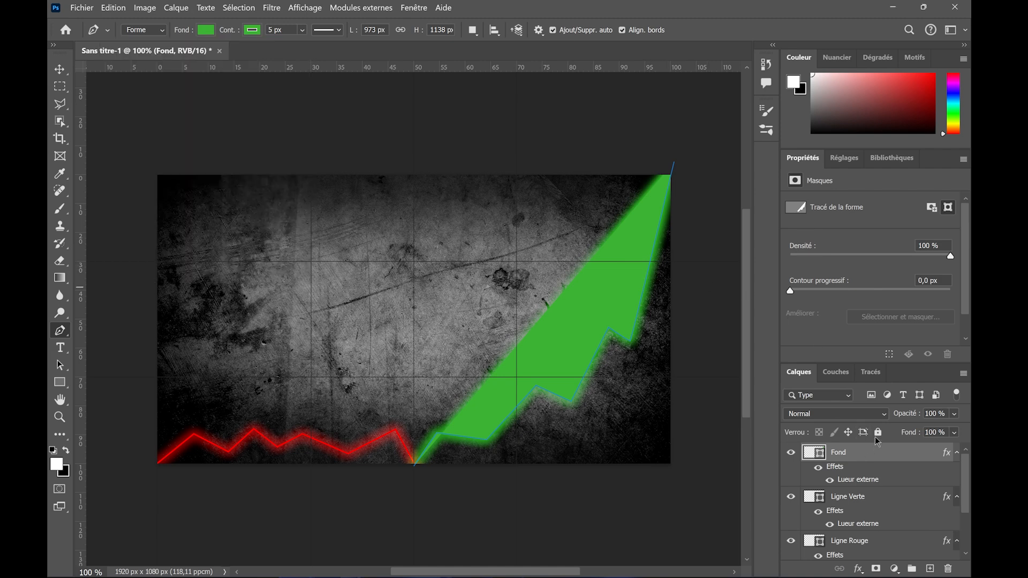
click(674, 162)
click(680, 475)
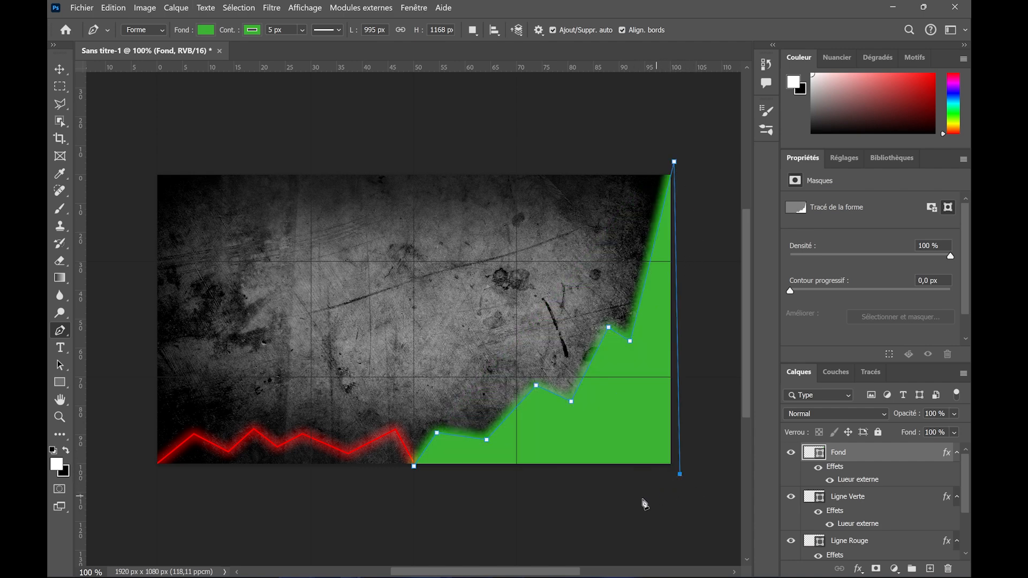
click(421, 486)
click(414, 466)
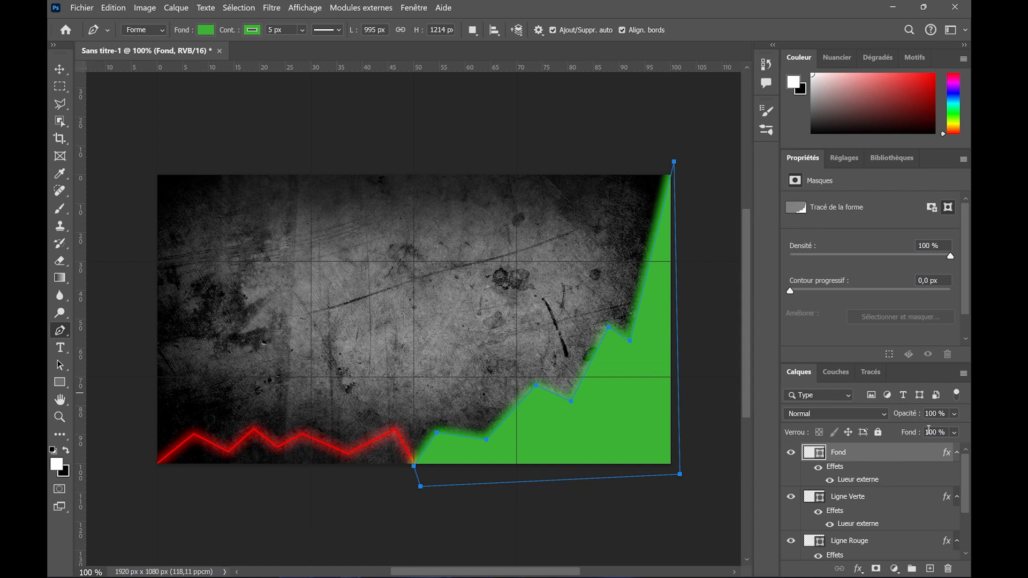
Set the green Fond layer's opacity to 40% and move it below the Ligne Verte layer.
click(953, 413)
drag(962, 428, 932, 429)
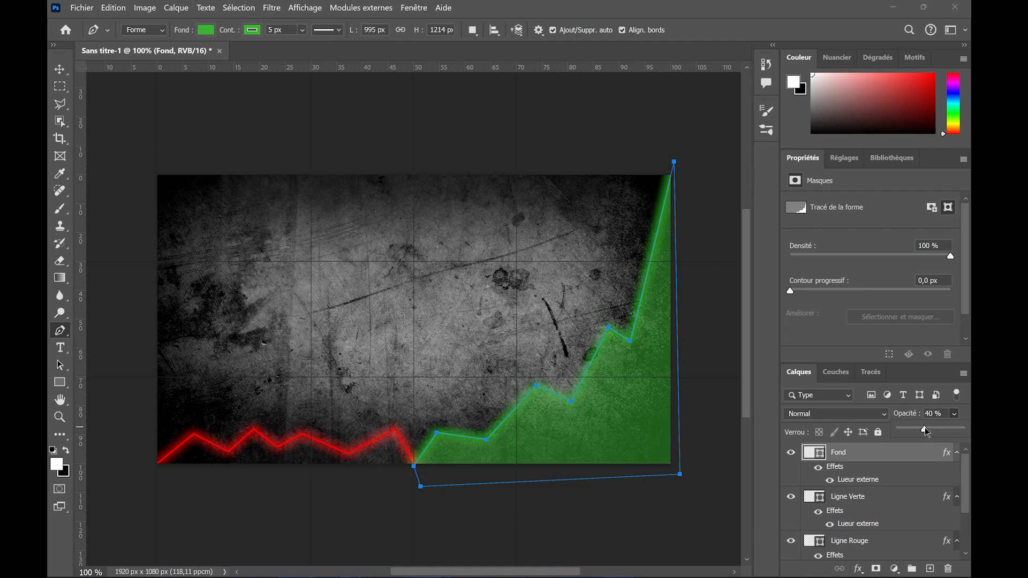
drag(890, 456, 888, 506)
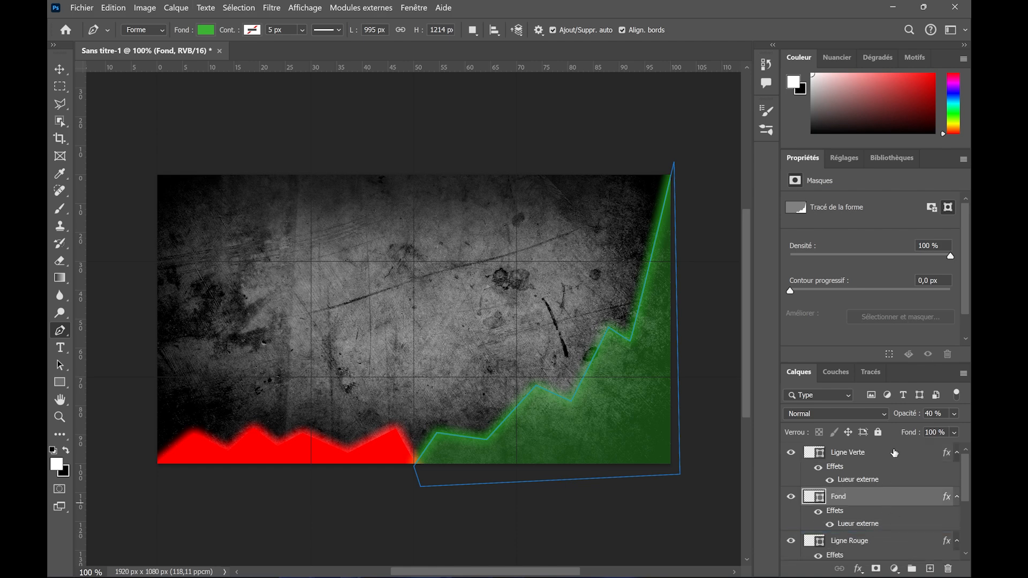
Set the opacity of the red Fond layer below Ligne Rouge to 41%.
scroll(894, 460, down, 2)
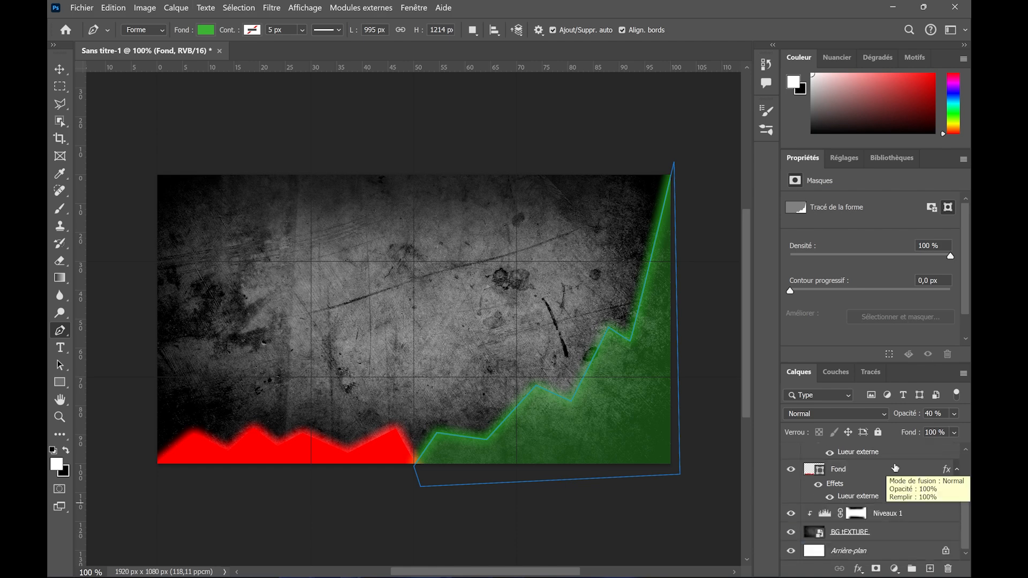
click(888, 470)
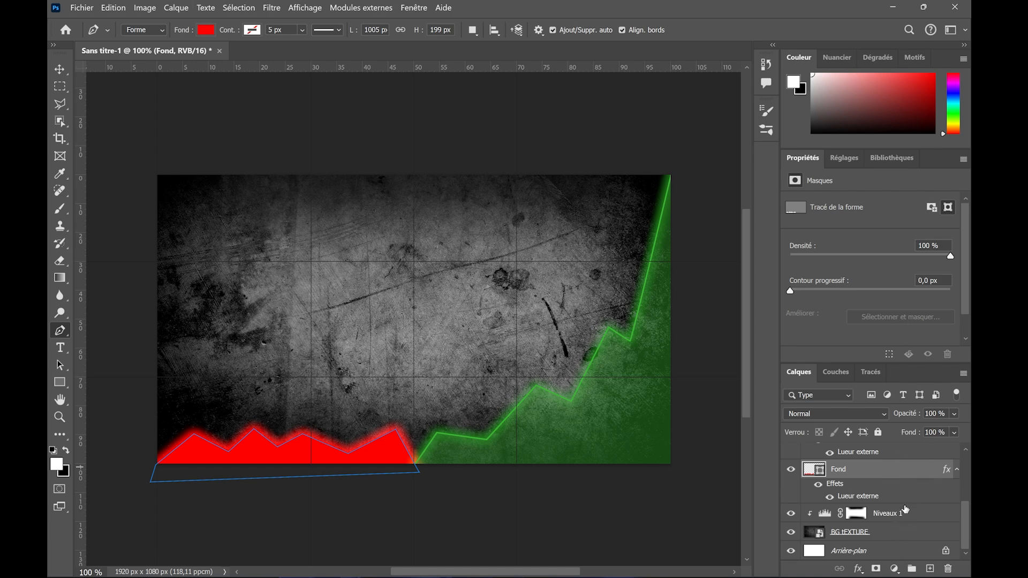
scroll(905, 507, up, 2)
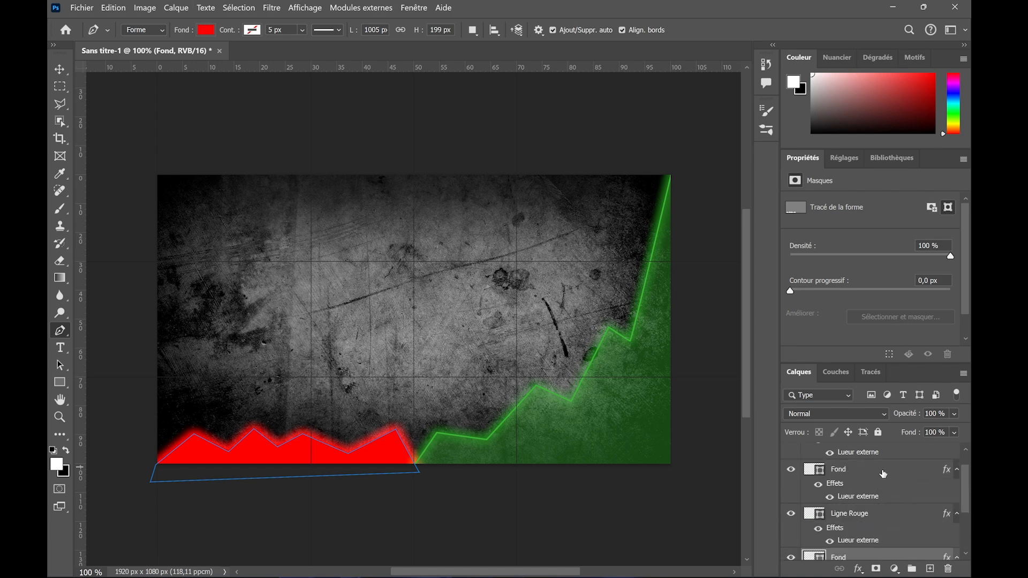
click(882, 473)
scroll(890, 476, down, 2)
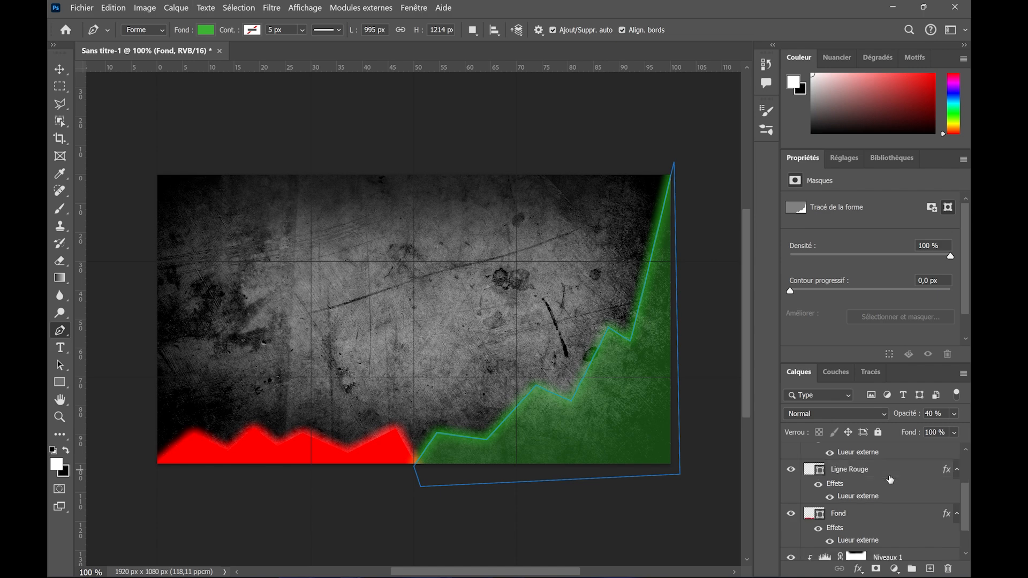
click(889, 471)
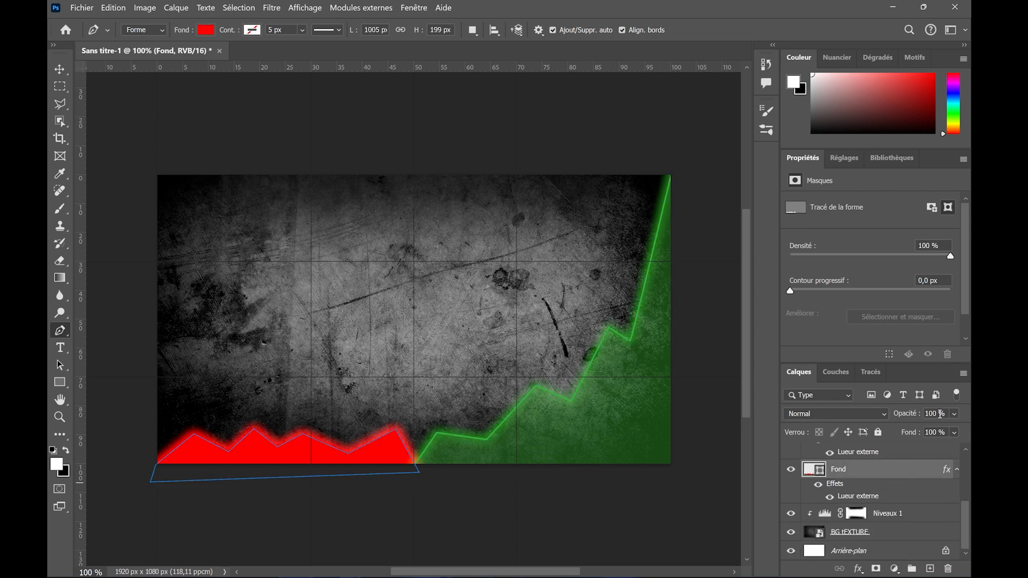
click(955, 414)
drag(926, 428, 926, 429)
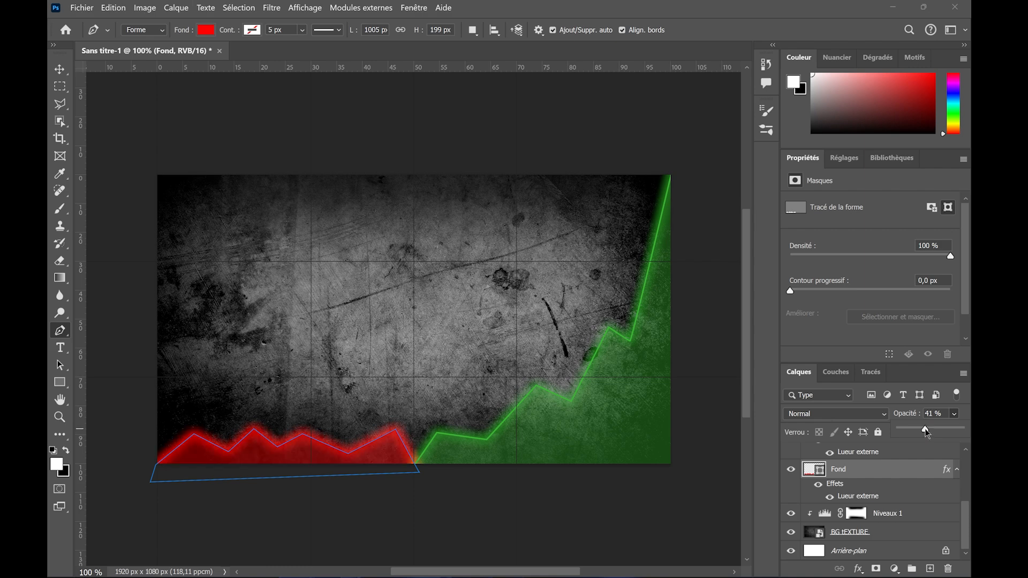
Group the red and green line layers with their fill layers and name the group "Fond".
click(926, 473)
click(937, 519)
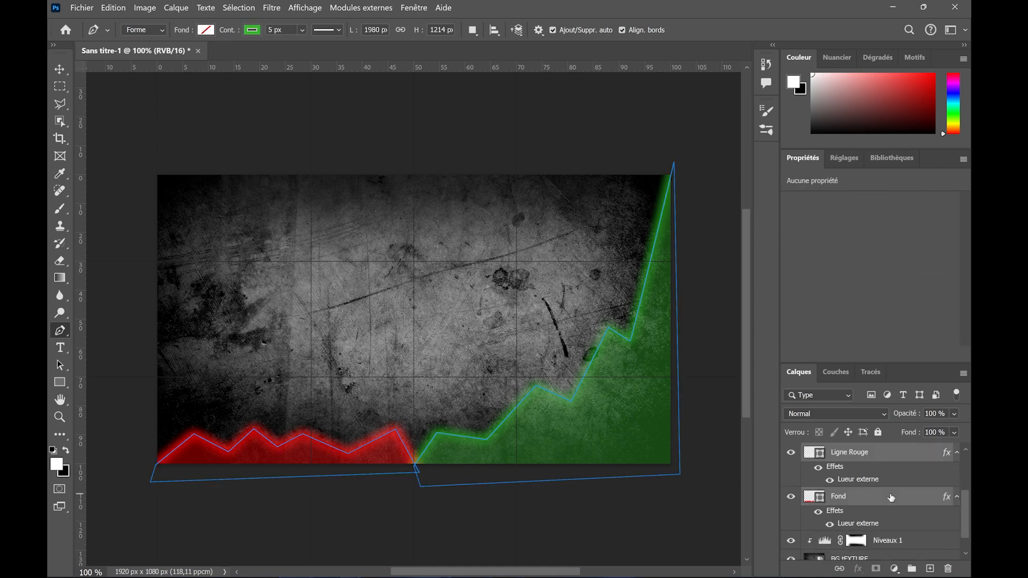
key(ctrl+g)
double_click(843, 452)
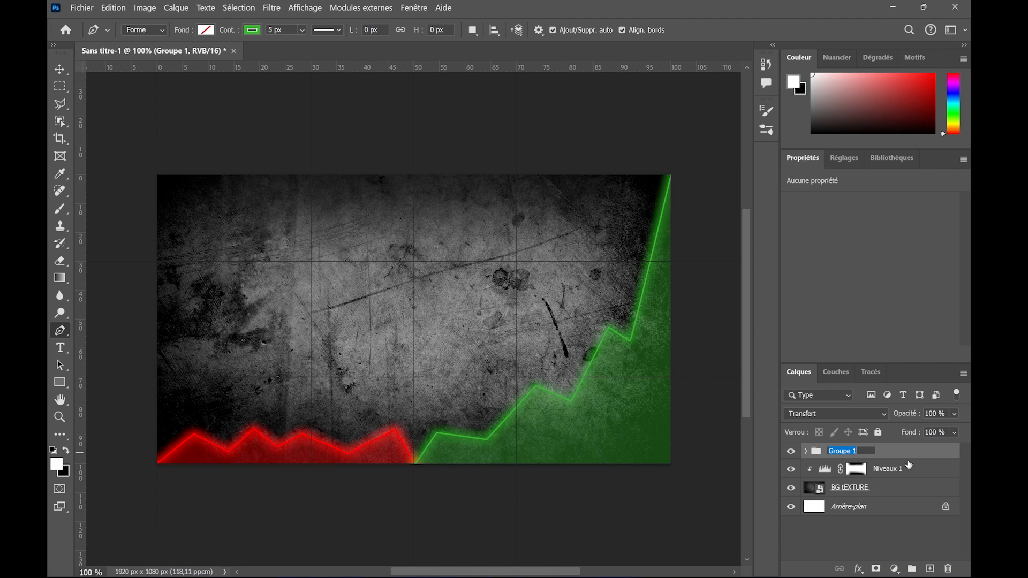
text(Fond)
key(Return)
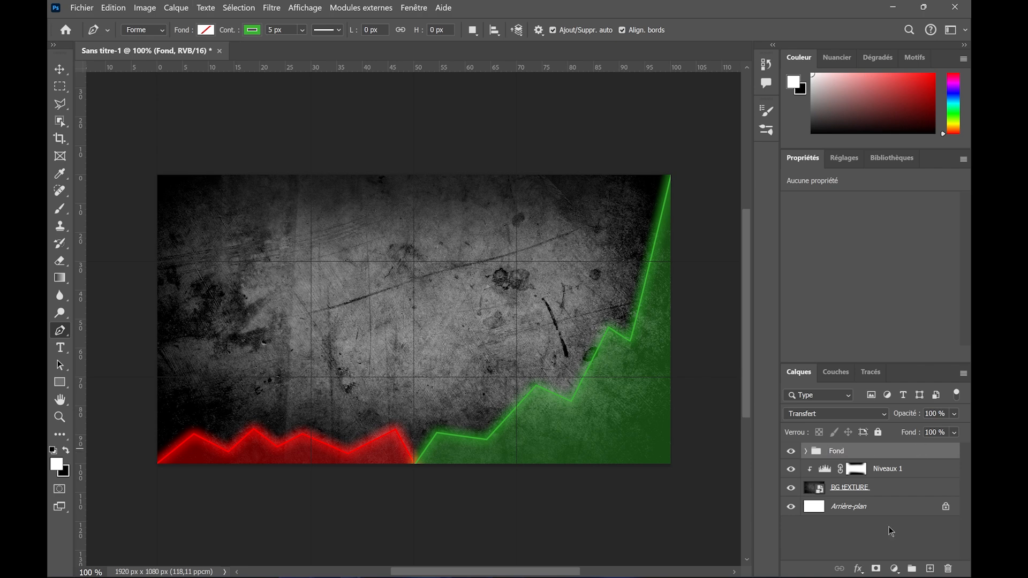
Group the Niveaux 1 and BG tEXTURE layers and name the group "Background".
click(921, 469)
shift+click(920, 485)
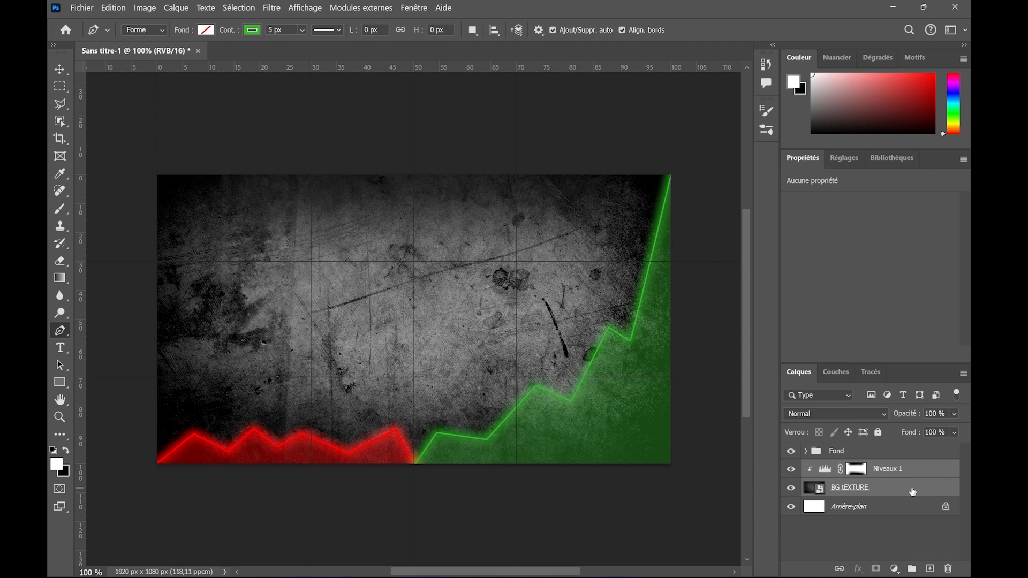
key(ctrl+g)
double_click(837, 467)
text(Background)
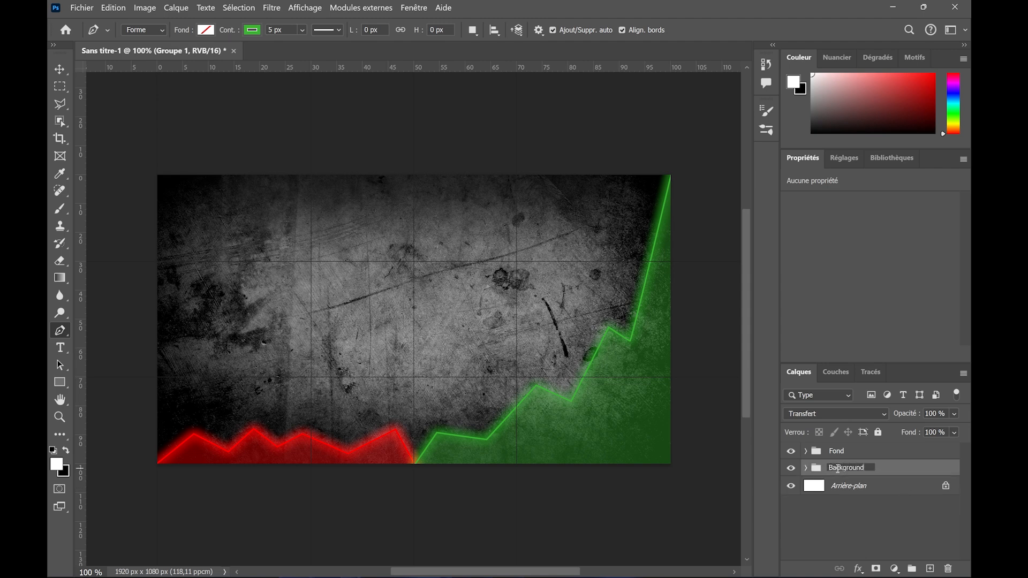
click(924, 473)
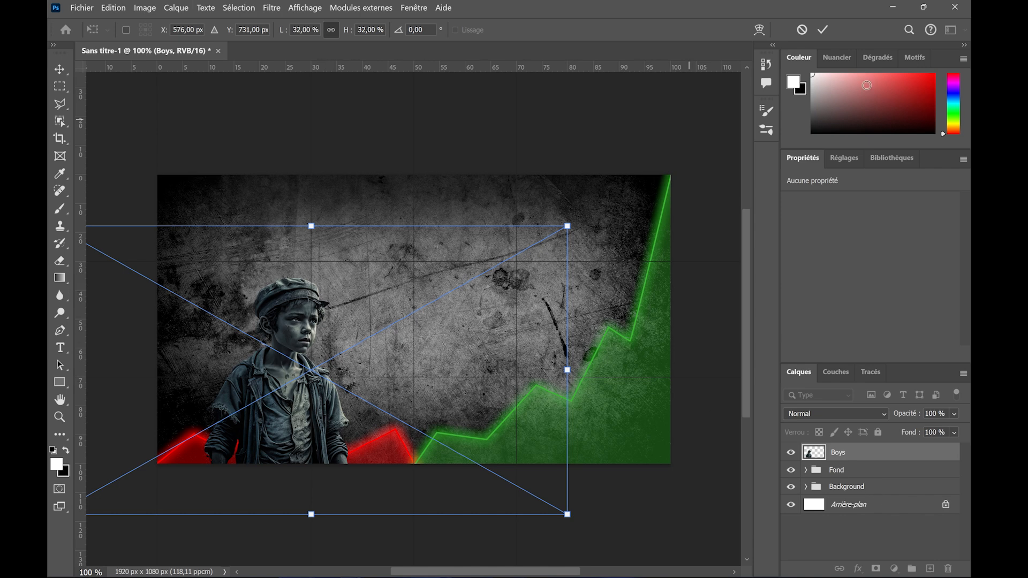
Place the Boys image at 32% scale over the red chart area and clip a Curves adjustment layer to it.
click(824, 30)
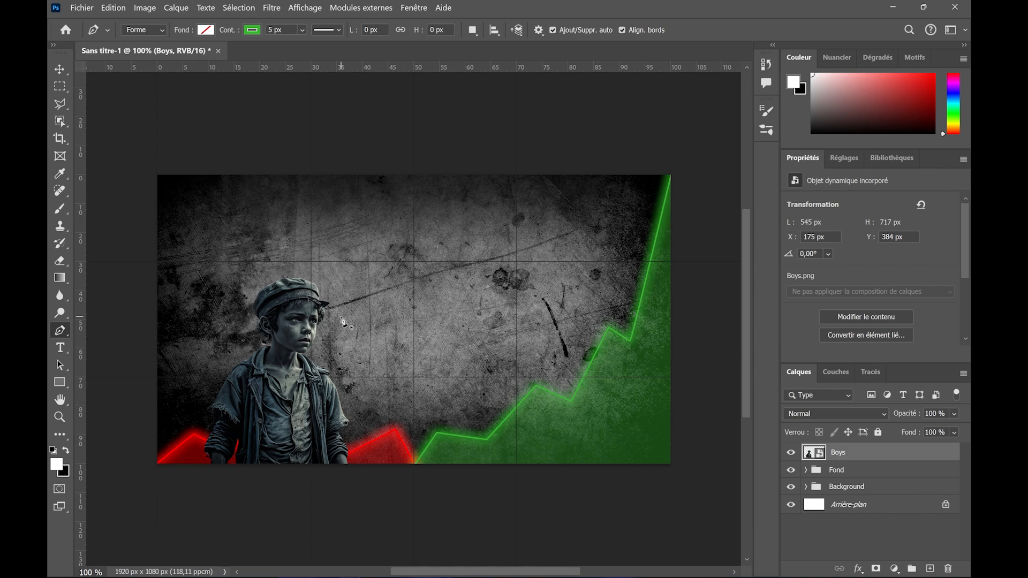
click(895, 568)
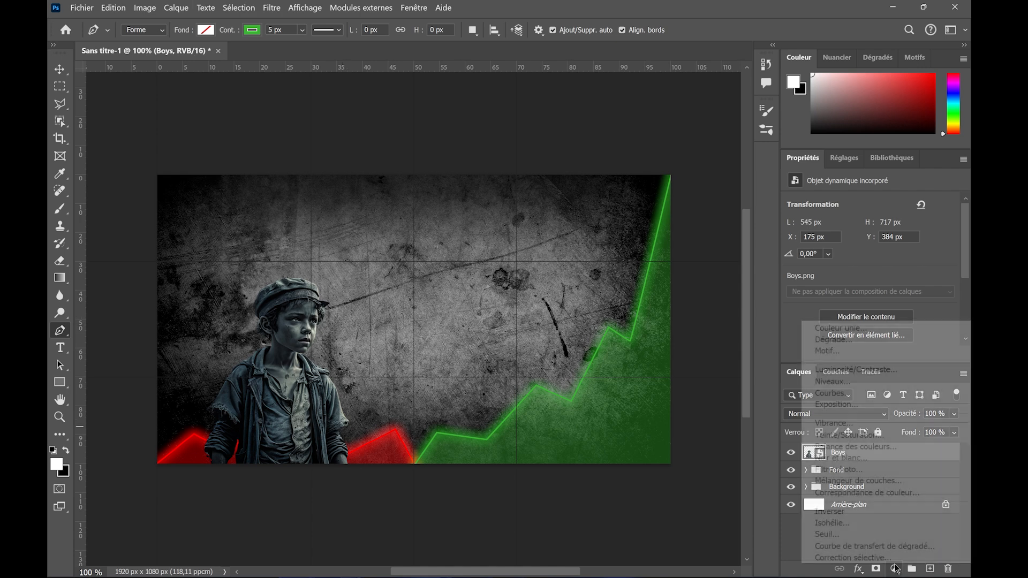
click(904, 390)
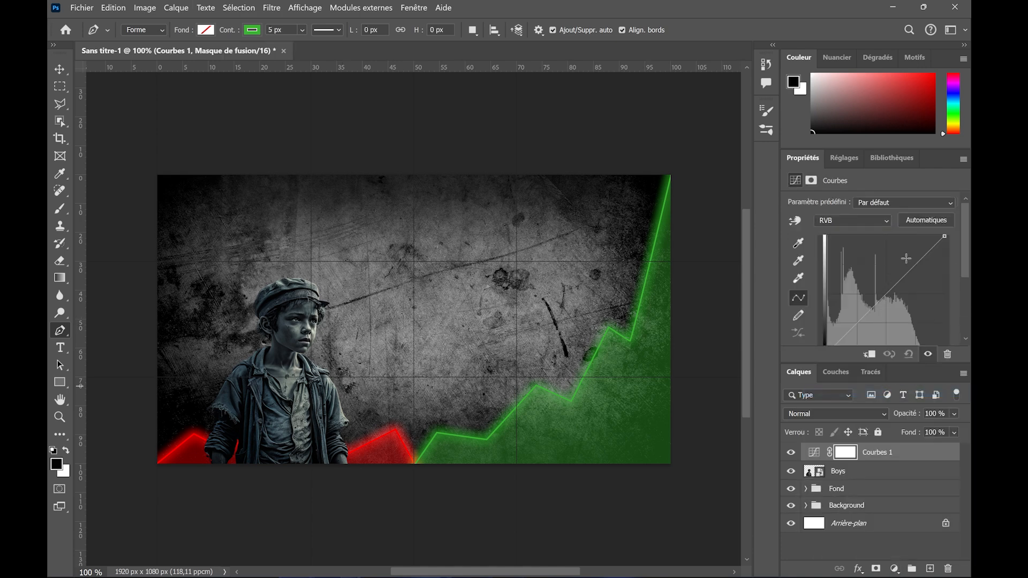
alt+click(871, 462)
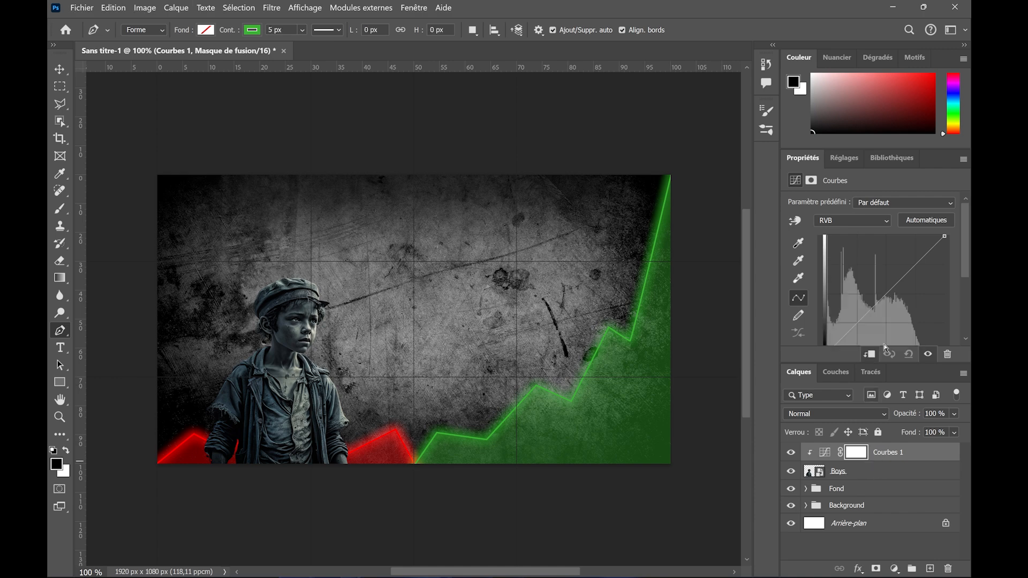
Steepen the boy's curve by moving the white point inward to about mid-range and setting the shadow point to input 9, output 13.
drag(945, 237, 884, 219)
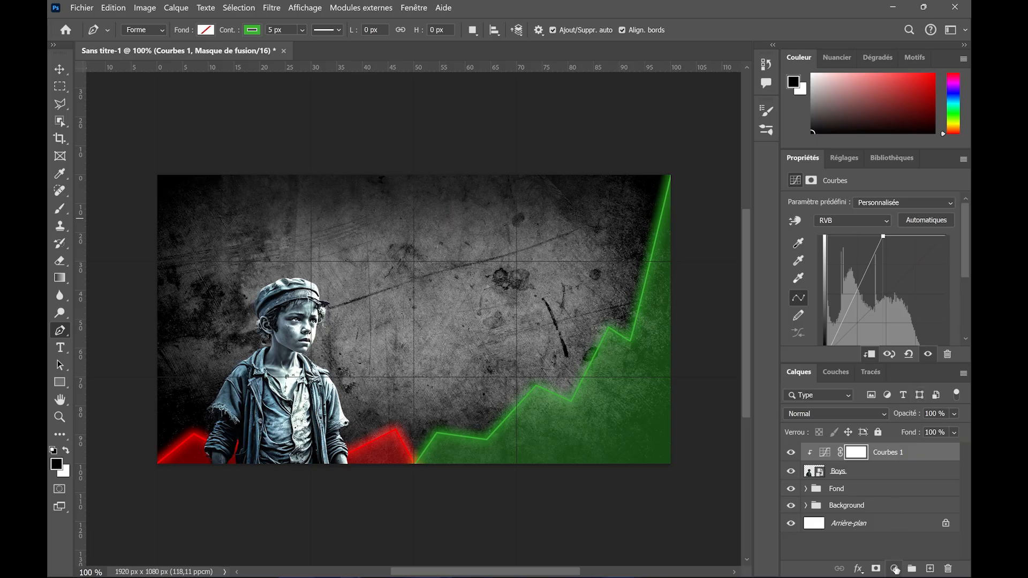
scroll(965, 276, down, 2)
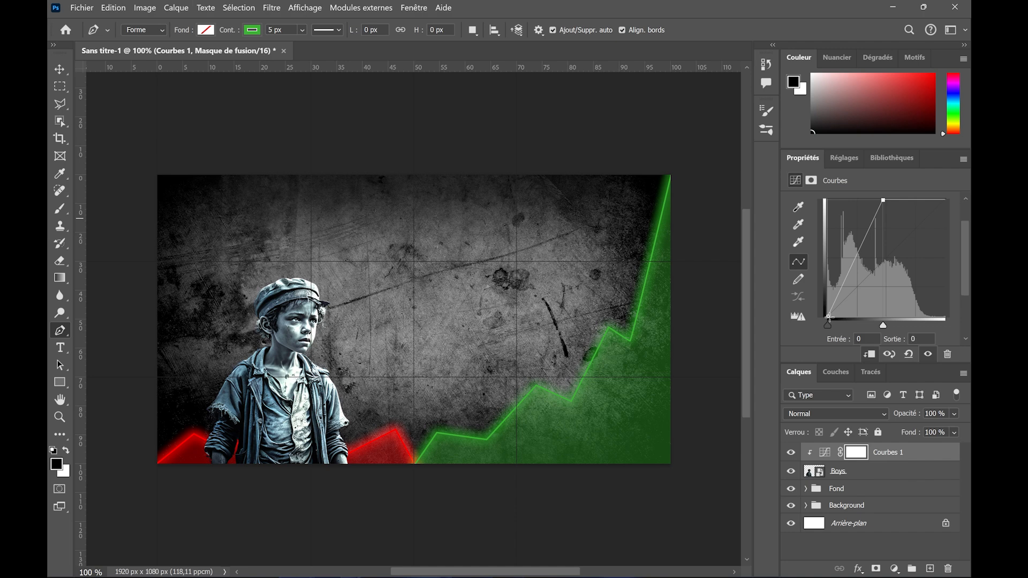
drag(831, 316, 832, 310)
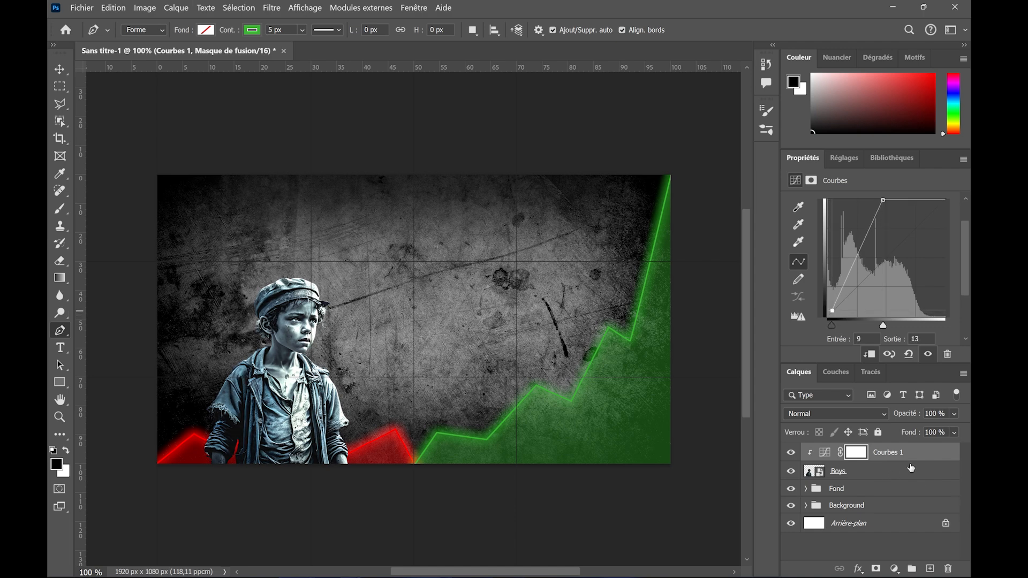
Add a Hue/Saturation adjustment layer clipped to the Boys image and set its saturation to -100.
click(894, 569)
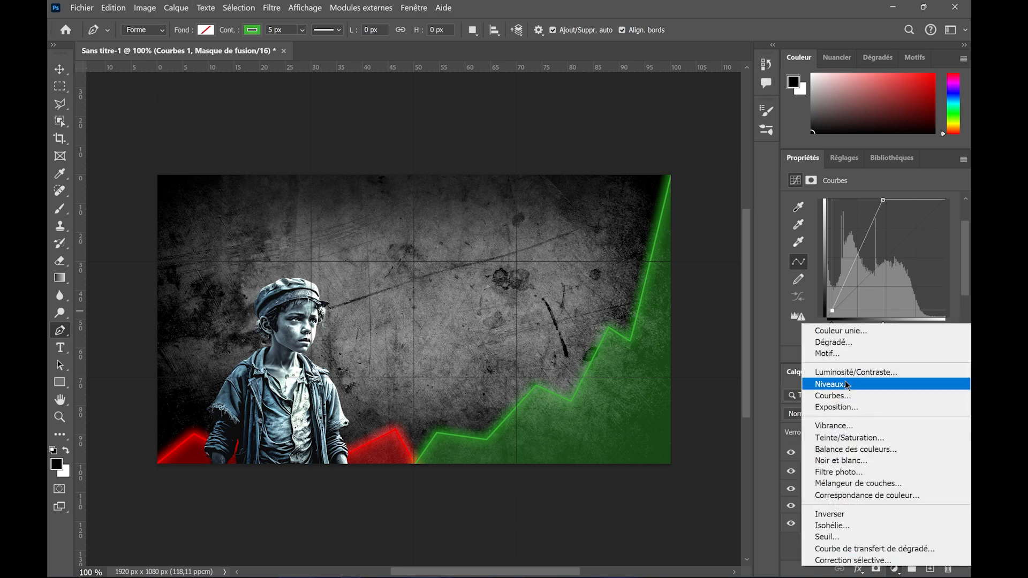
click(850, 438)
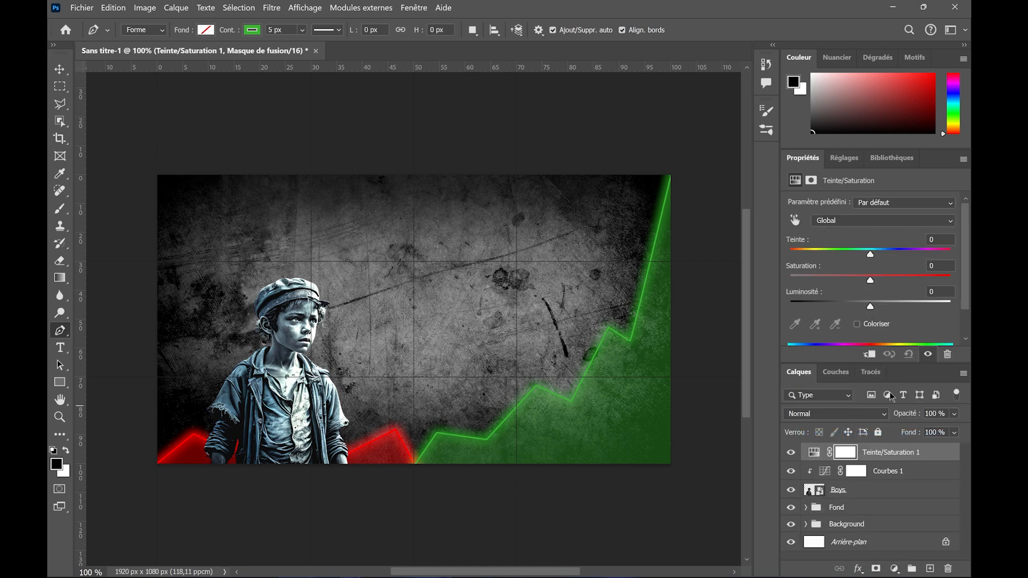
alt+click(909, 462)
drag(870, 280, 788, 273)
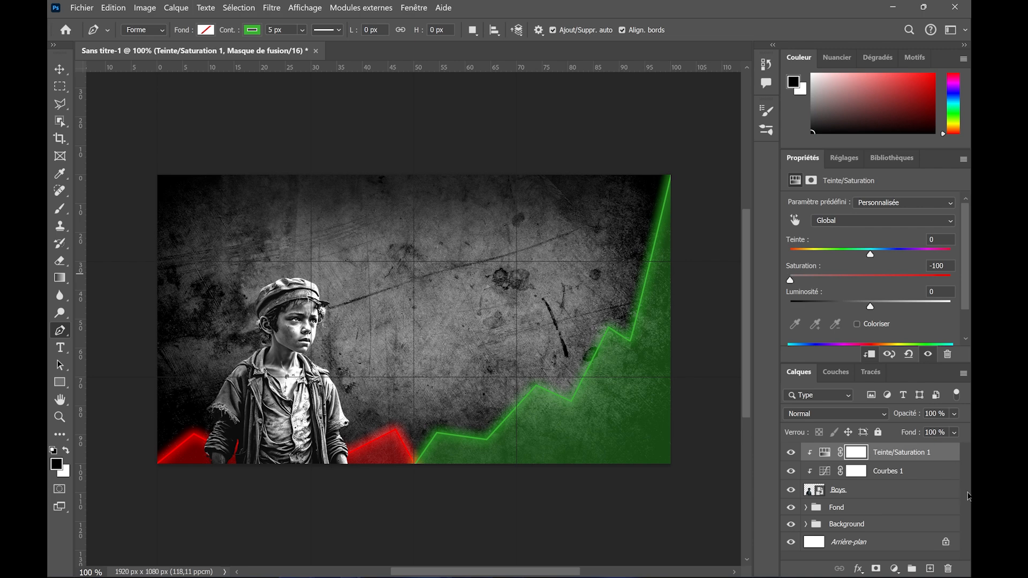
Move the Courbes 1 layer above Teinte/Saturation 1 and invert its mask to black.
drag(955, 468, 859, 455)
key(ctrl+i)
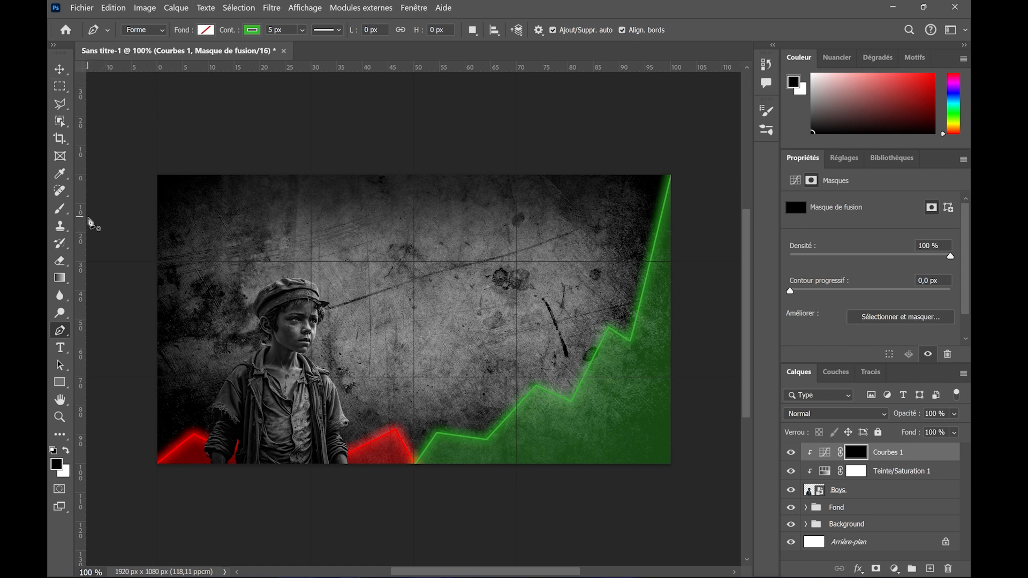
Paint white with a soft brush at 6% flow on the Fond 2 mask to spread a red tint over the background around the boy.
click(60, 211)
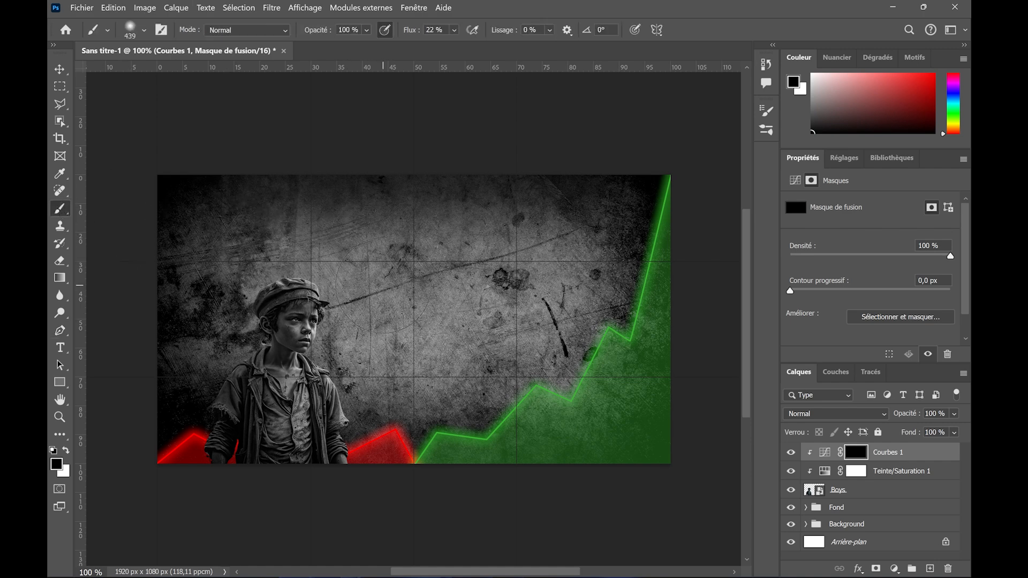
drag(426, 271, 315, 271)
click(453, 30)
drag(466, 44, 448, 49)
key(x)
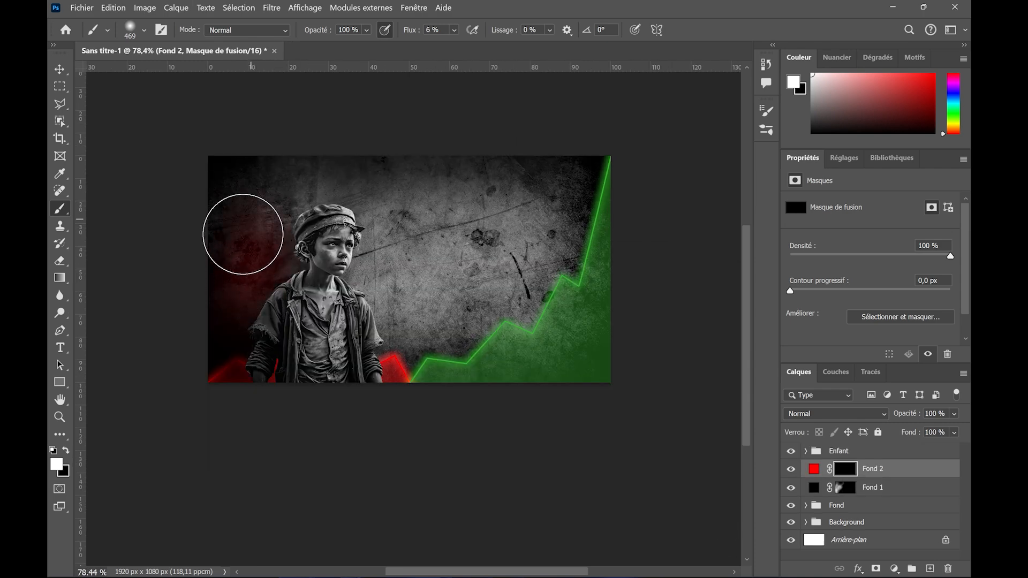
mouse_move(237, 172)
mouse_down()
mouse_move(302, 166)
mouse_move(285, 170)
mouse_move(300, 167)
mouse_move(307, 198)
mouse_move(323, 183)
mouse_move(240, 235)
mouse_move(215, 371)
mouse_move(251, 361)
mouse_move(296, 374)
mouse_move(260, 339)
mouse_move(290, 221)
mouse_up()
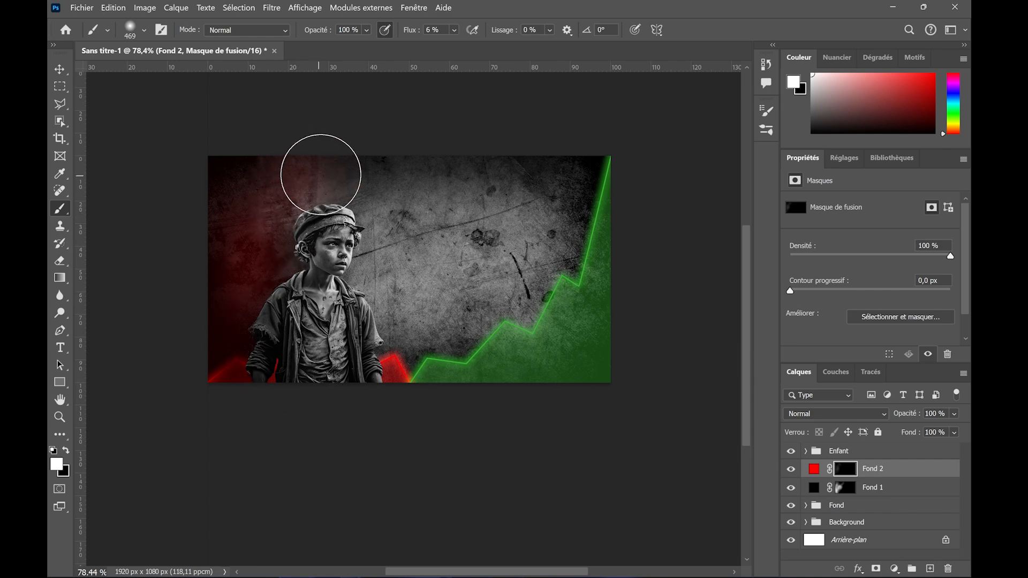
Duplicate the red Fond 2 layer above the Enfant group, clip it to the group, and make its mask fully black.
drag(851, 469, 859, 456)
click(857, 453)
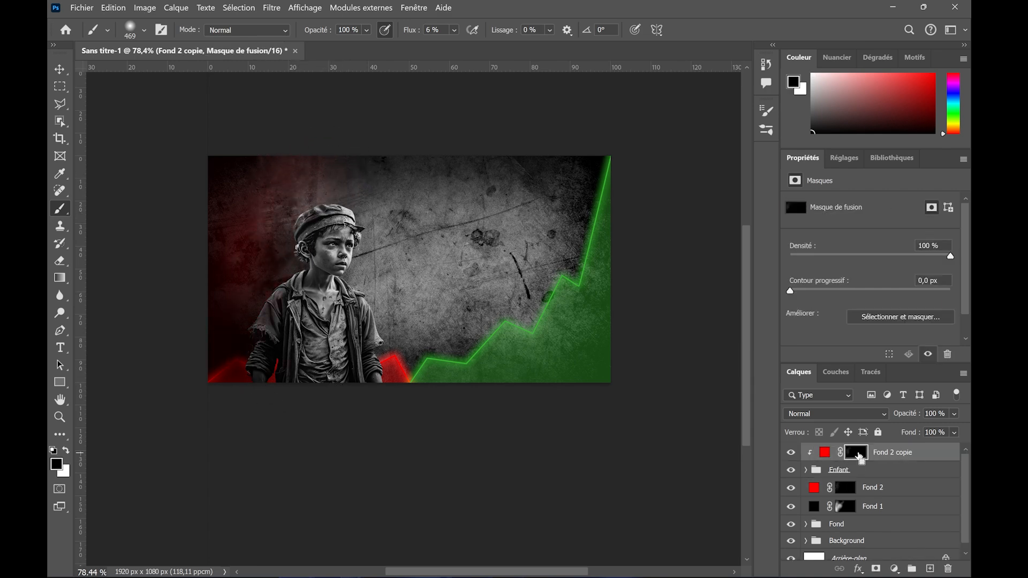
key(ctrl+i)
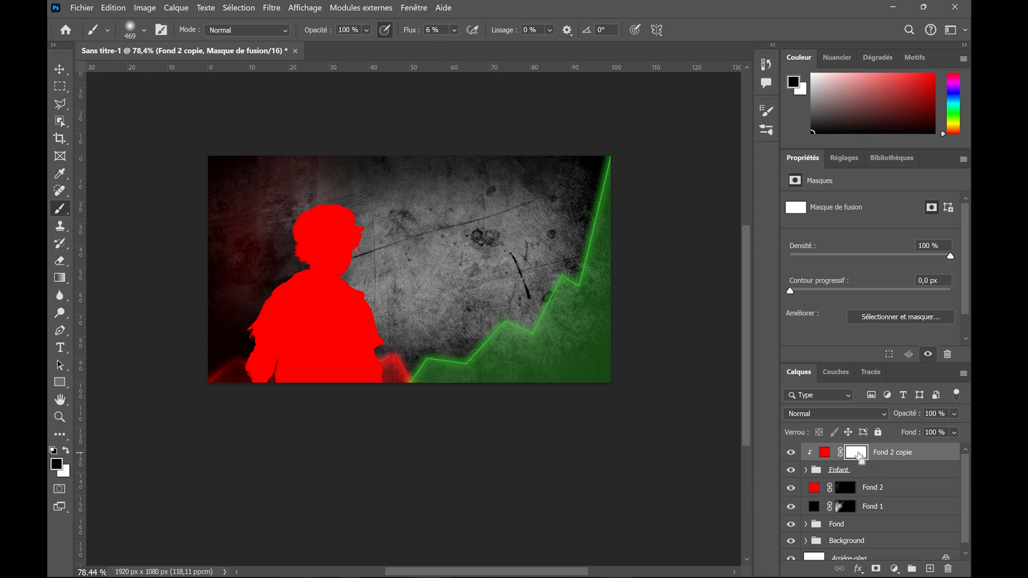
key(ctrl+i)
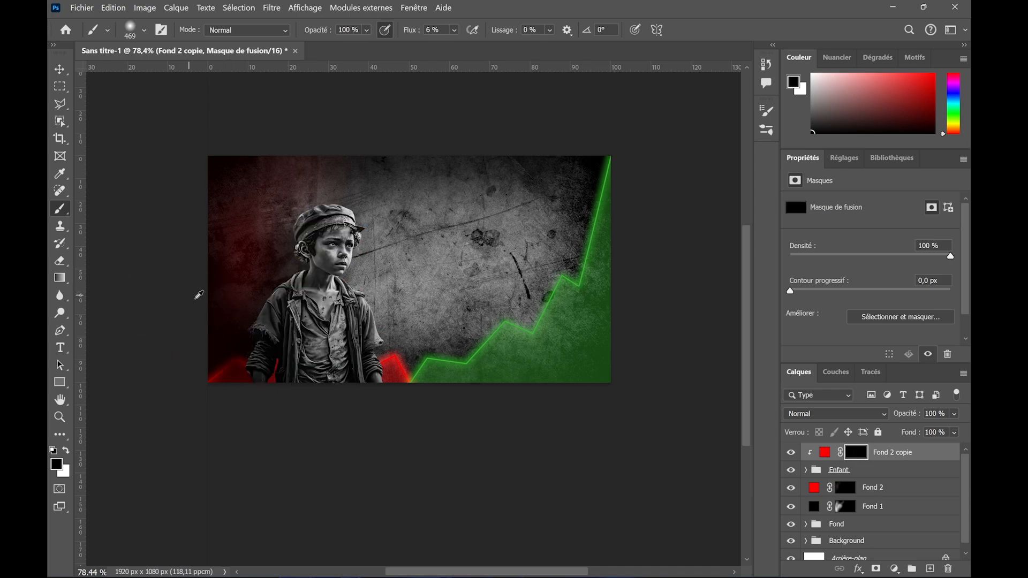
scroll(229, 284, up, 4)
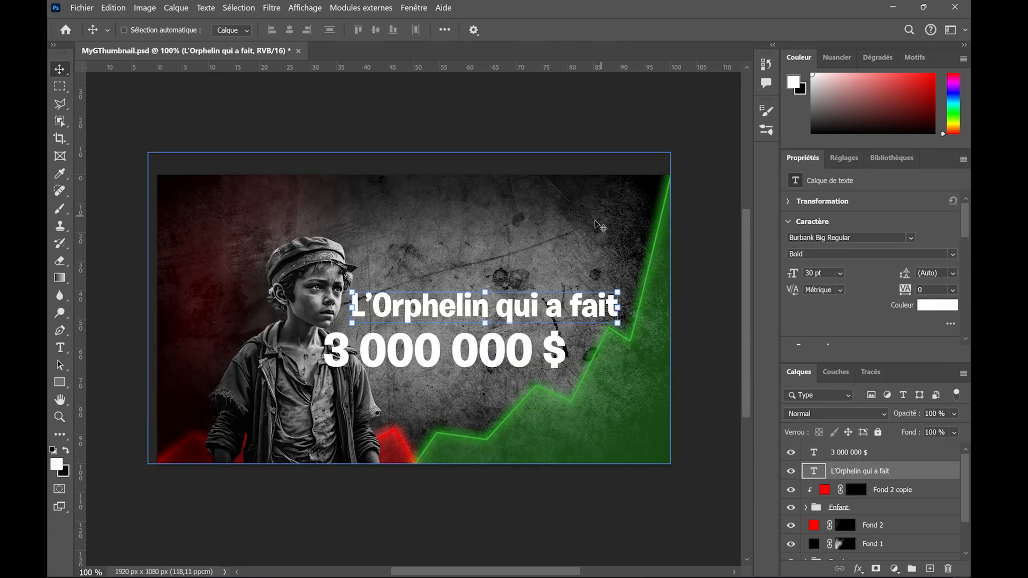
Move the "L'Orphelin qui a fait" title up slightly and place its layer below Fond 1, behind the boy.
drag(508, 318, 489, 303)
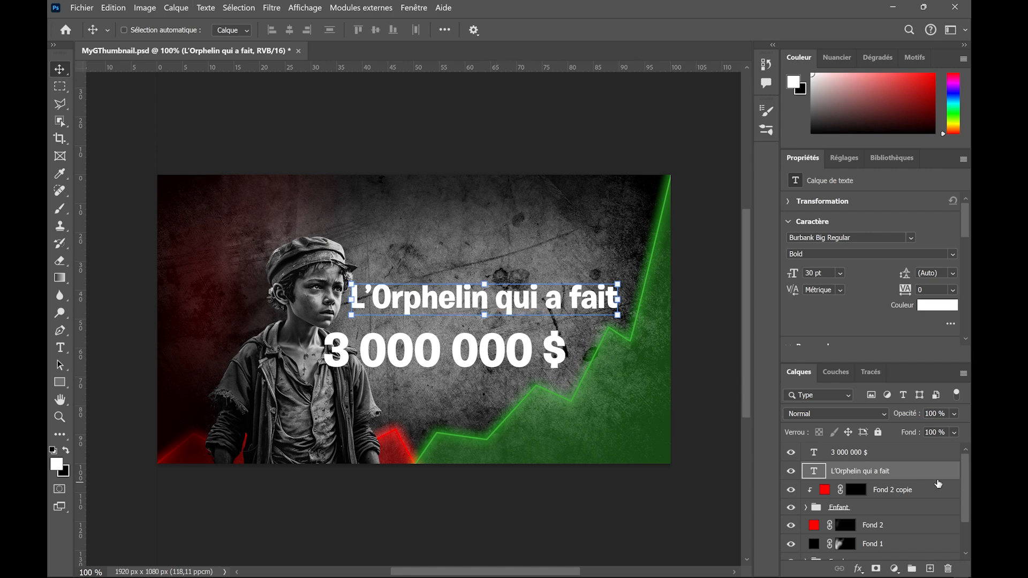
drag(918, 475, 918, 550)
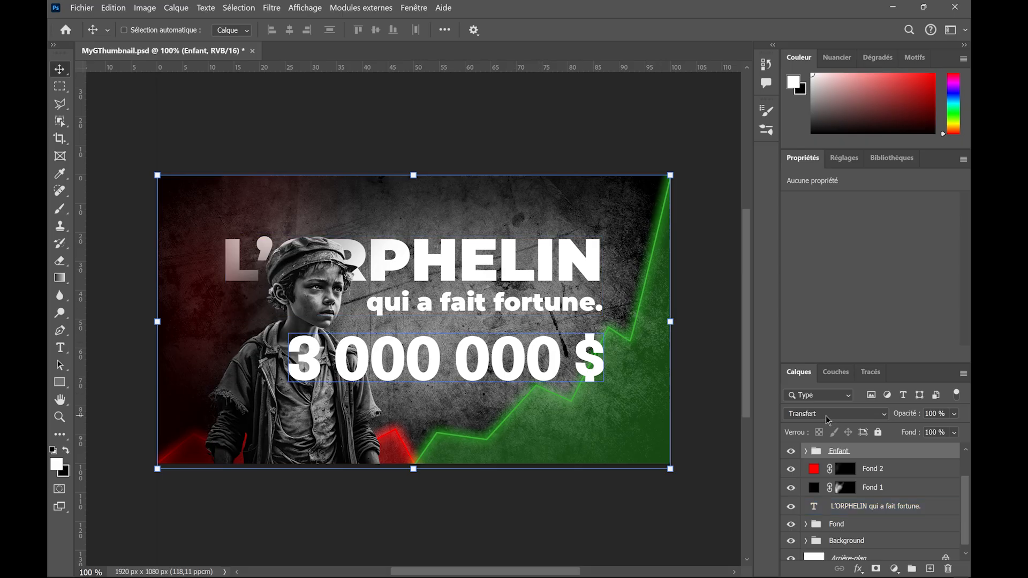
Open the layer style settings of the "L'ORPHELIN qui a fait fortune." text layer.
click(927, 506)
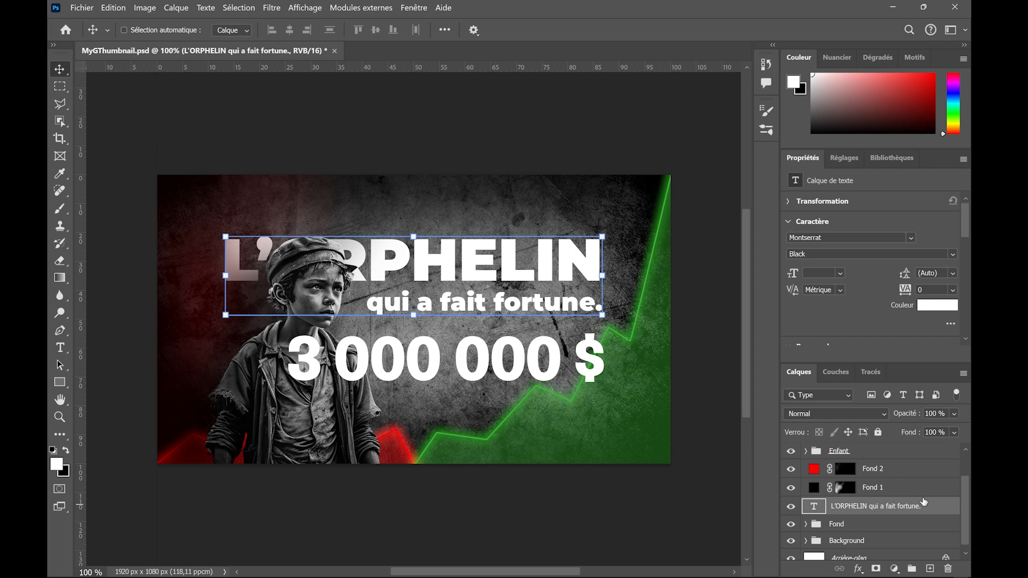
scroll(926, 505, down, 1)
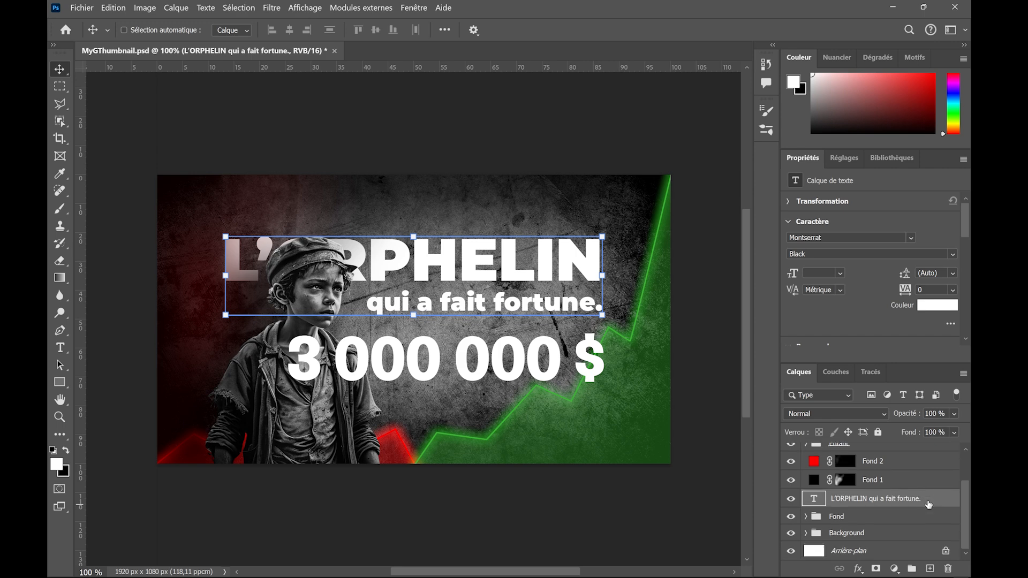
double_click(945, 502)
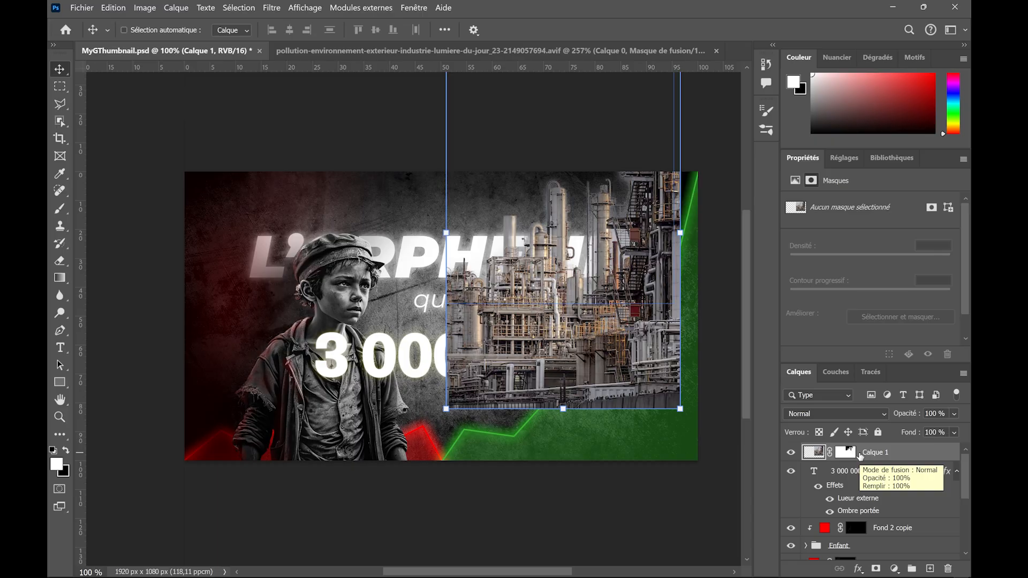
Move the factory layer Calque 1 below the Fond group, enlarge it to about 113%, and align it with the canvas's right edge.
drag(859, 455, 878, 527)
drag(680, 408, 710, 456)
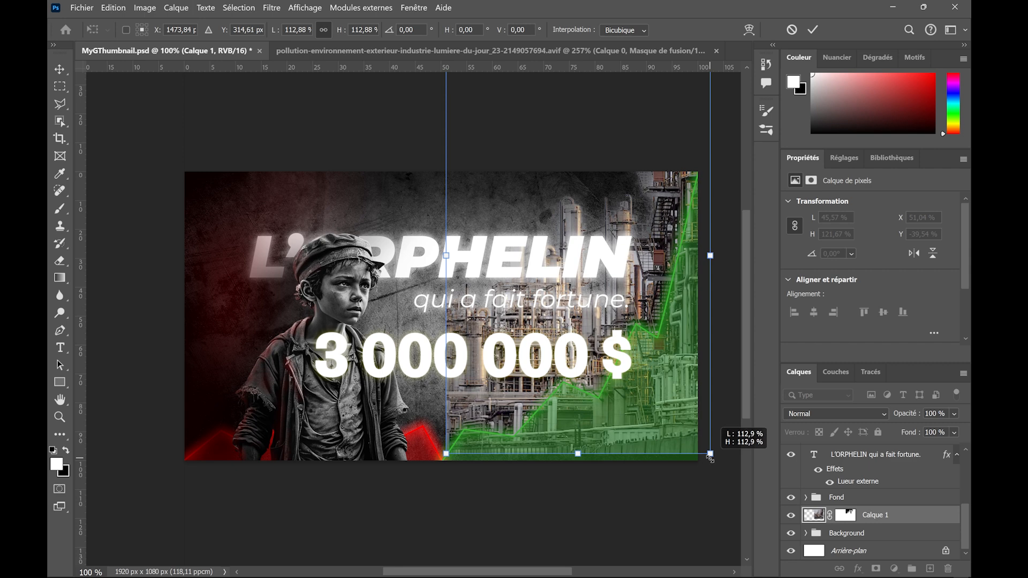
drag(666, 396, 656, 387)
key(Return)
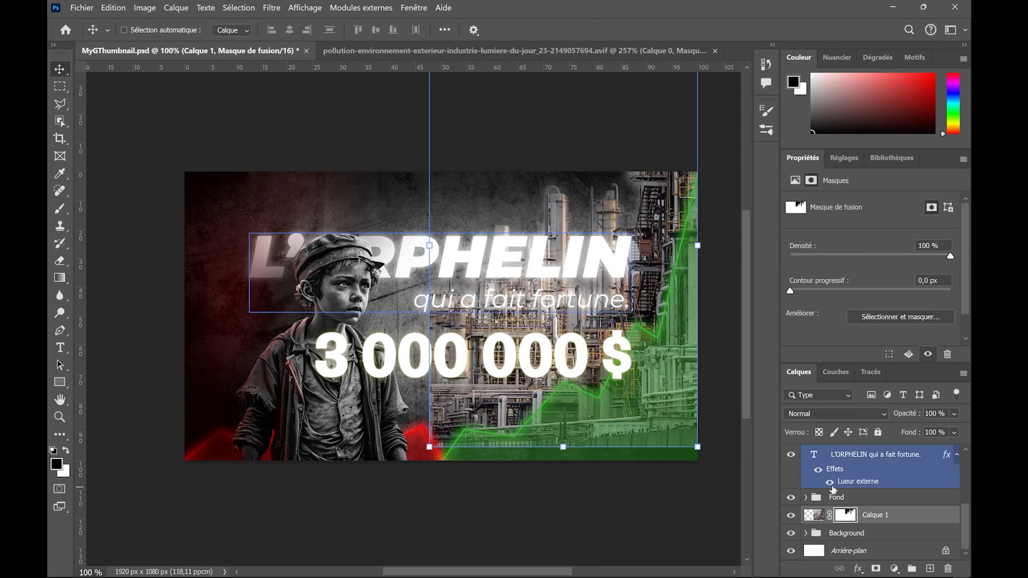
Paint black with a soft brush on the Calque 1 mask to fade the factory's left and lower edges into the background.
key(b)
mouse_move(431, 457)
mouse_down()
mouse_move(428, 350)
mouse_move(466, 271)
mouse_move(705, 146)
mouse_up()
drag(705, 443, 684, 394)
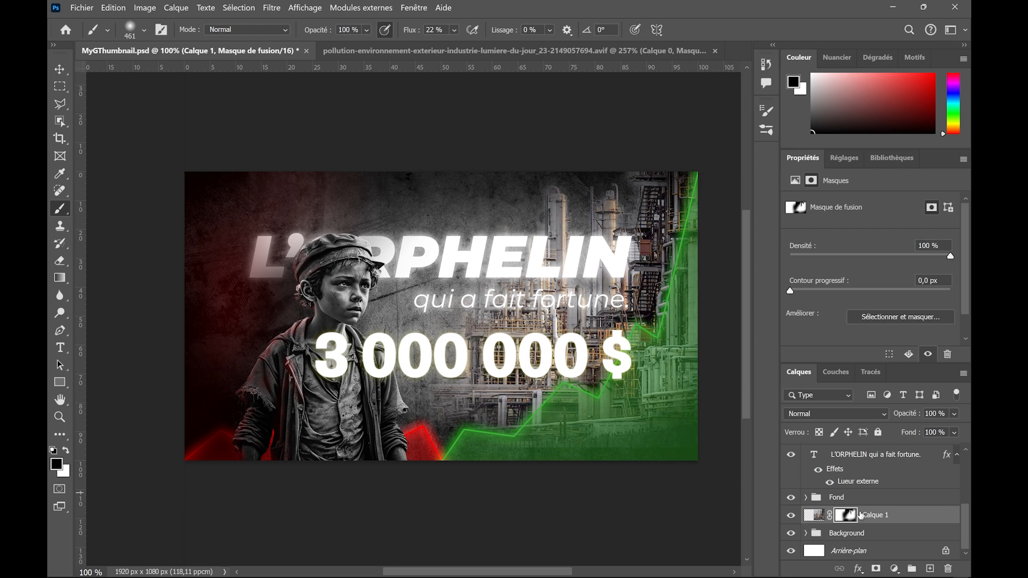
Add a Hue/Saturation adjustment layer clipped to the factory layer Calque 1 and reduce its saturation to -7.
click(893, 568)
click(870, 436)
mouse_move(867, 306)
mouse_down()
mouse_move(856, 307)
mouse_move(867, 303)
mouse_up()
key(ctrl+alt+g)
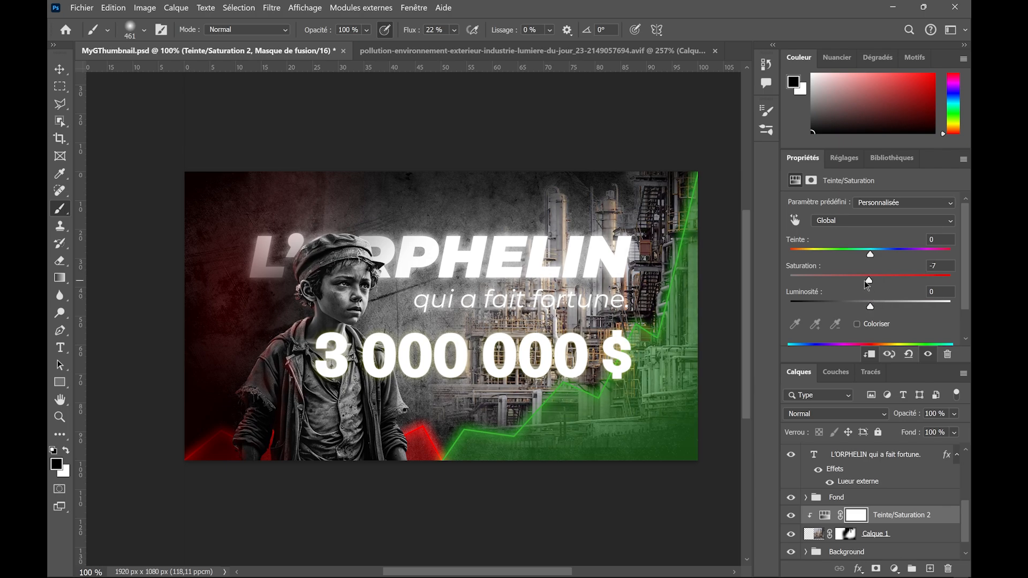